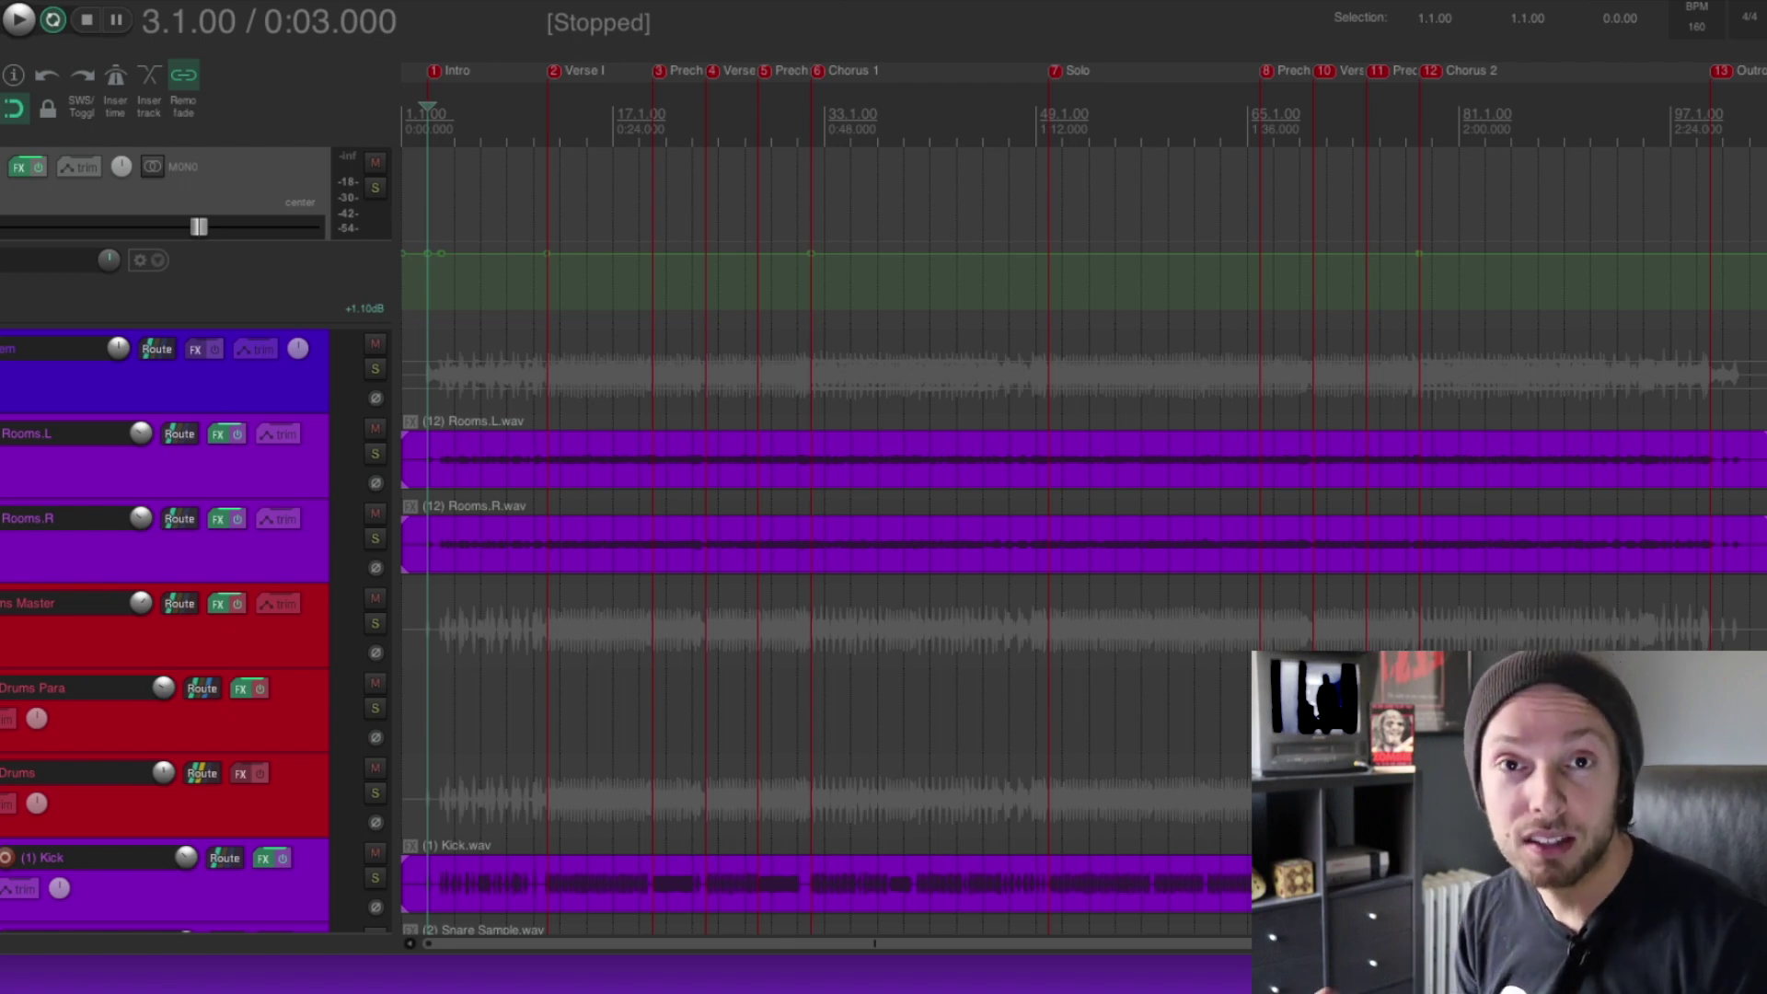
# Step: Show the mixer with every channel strip and its ReaEQ, ReaComp and MGA JS Limiter chains
pyautogui.hotkey('ctrl', 'm')
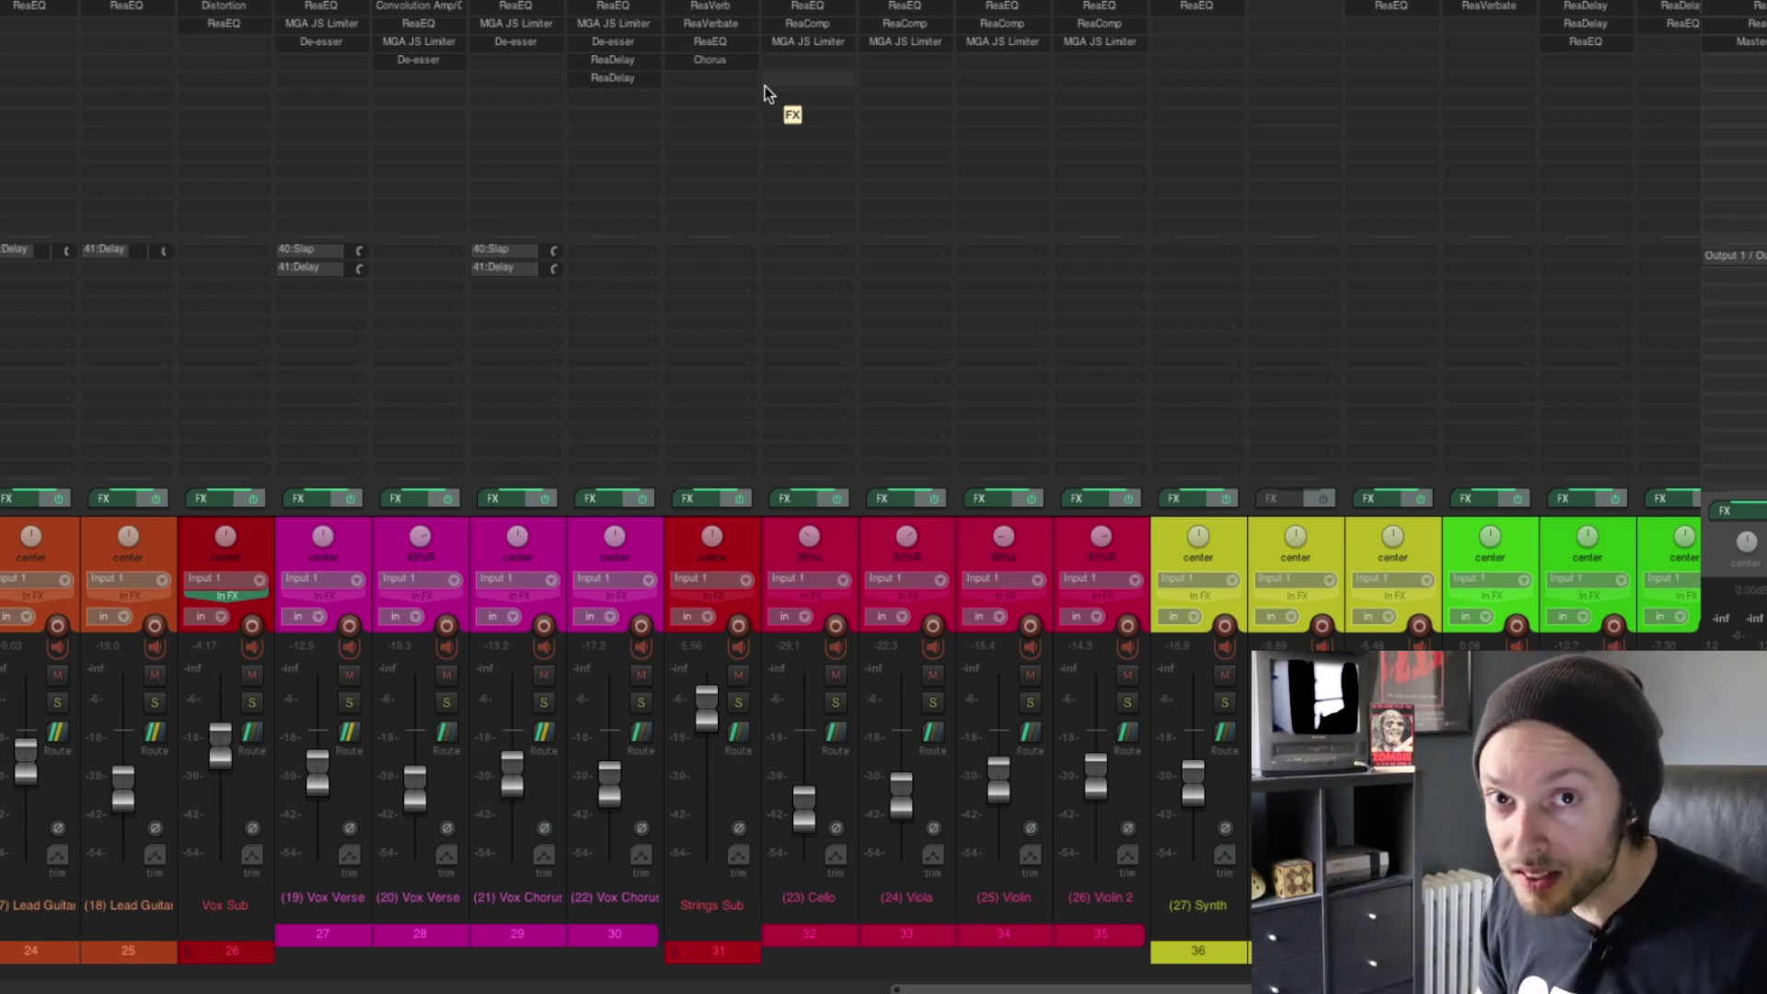
# Step: Go back to the arrange view with its section markers and start the song playing
pyautogui.hotkey('ctrl', 'm')
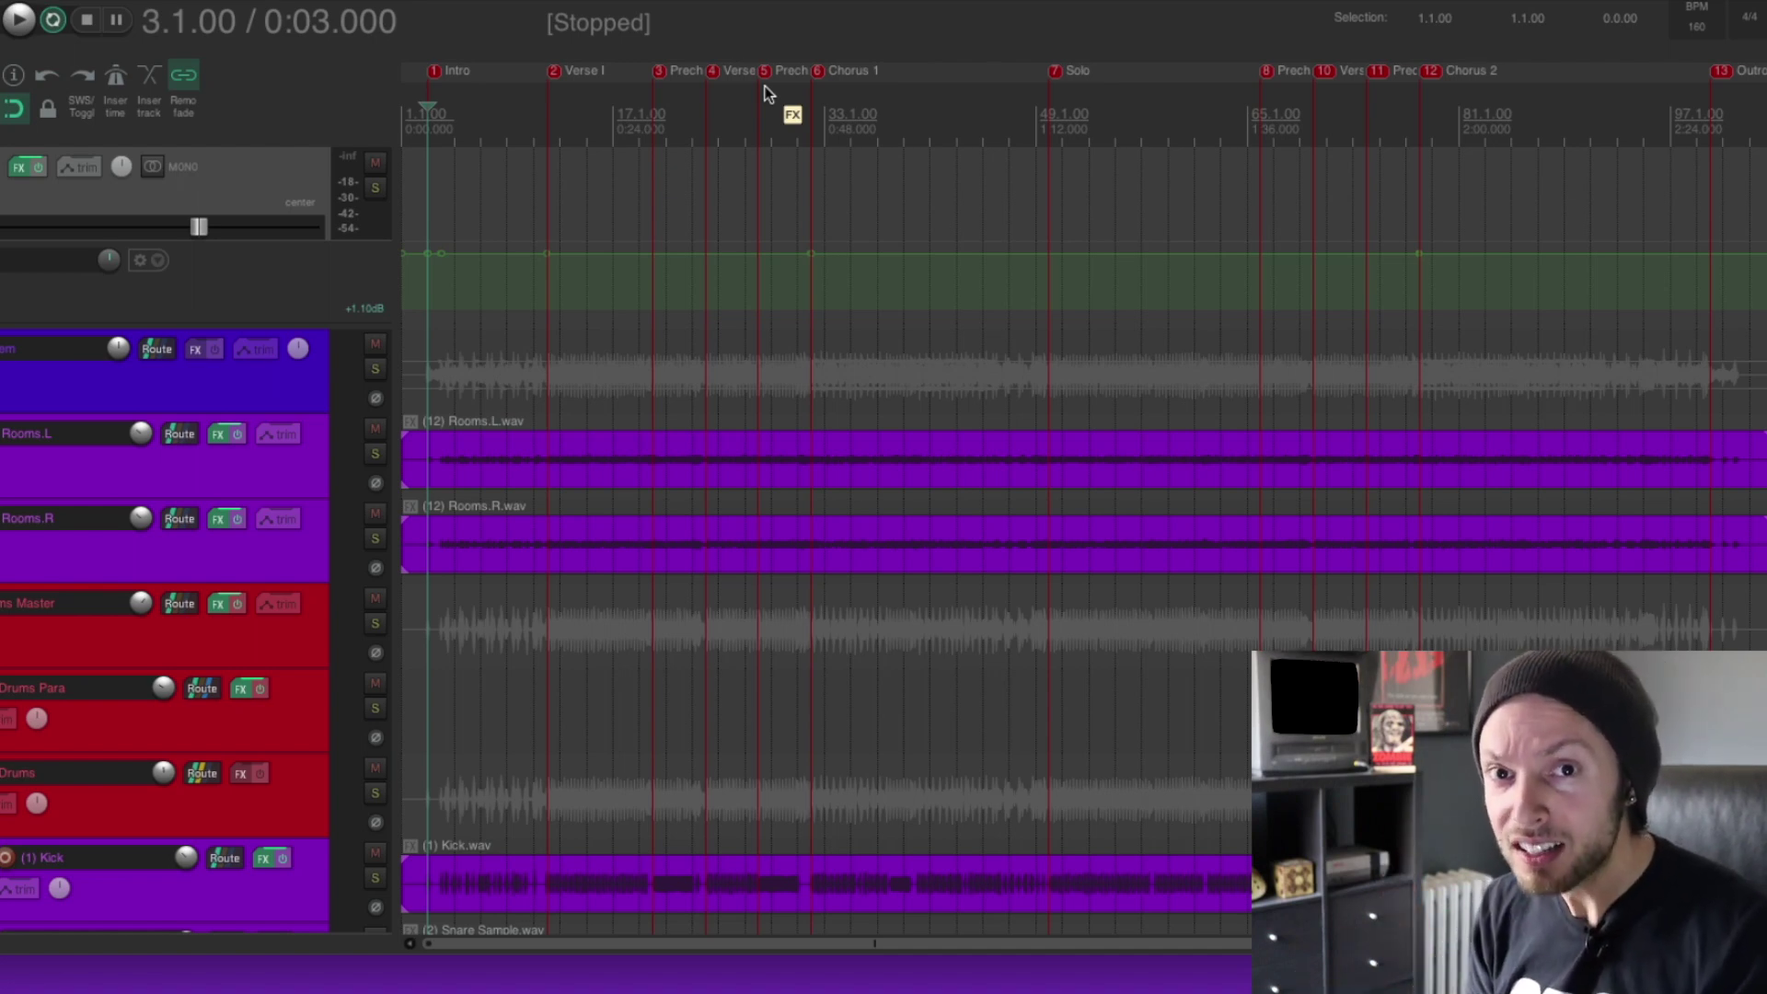
pyautogui.press('space')
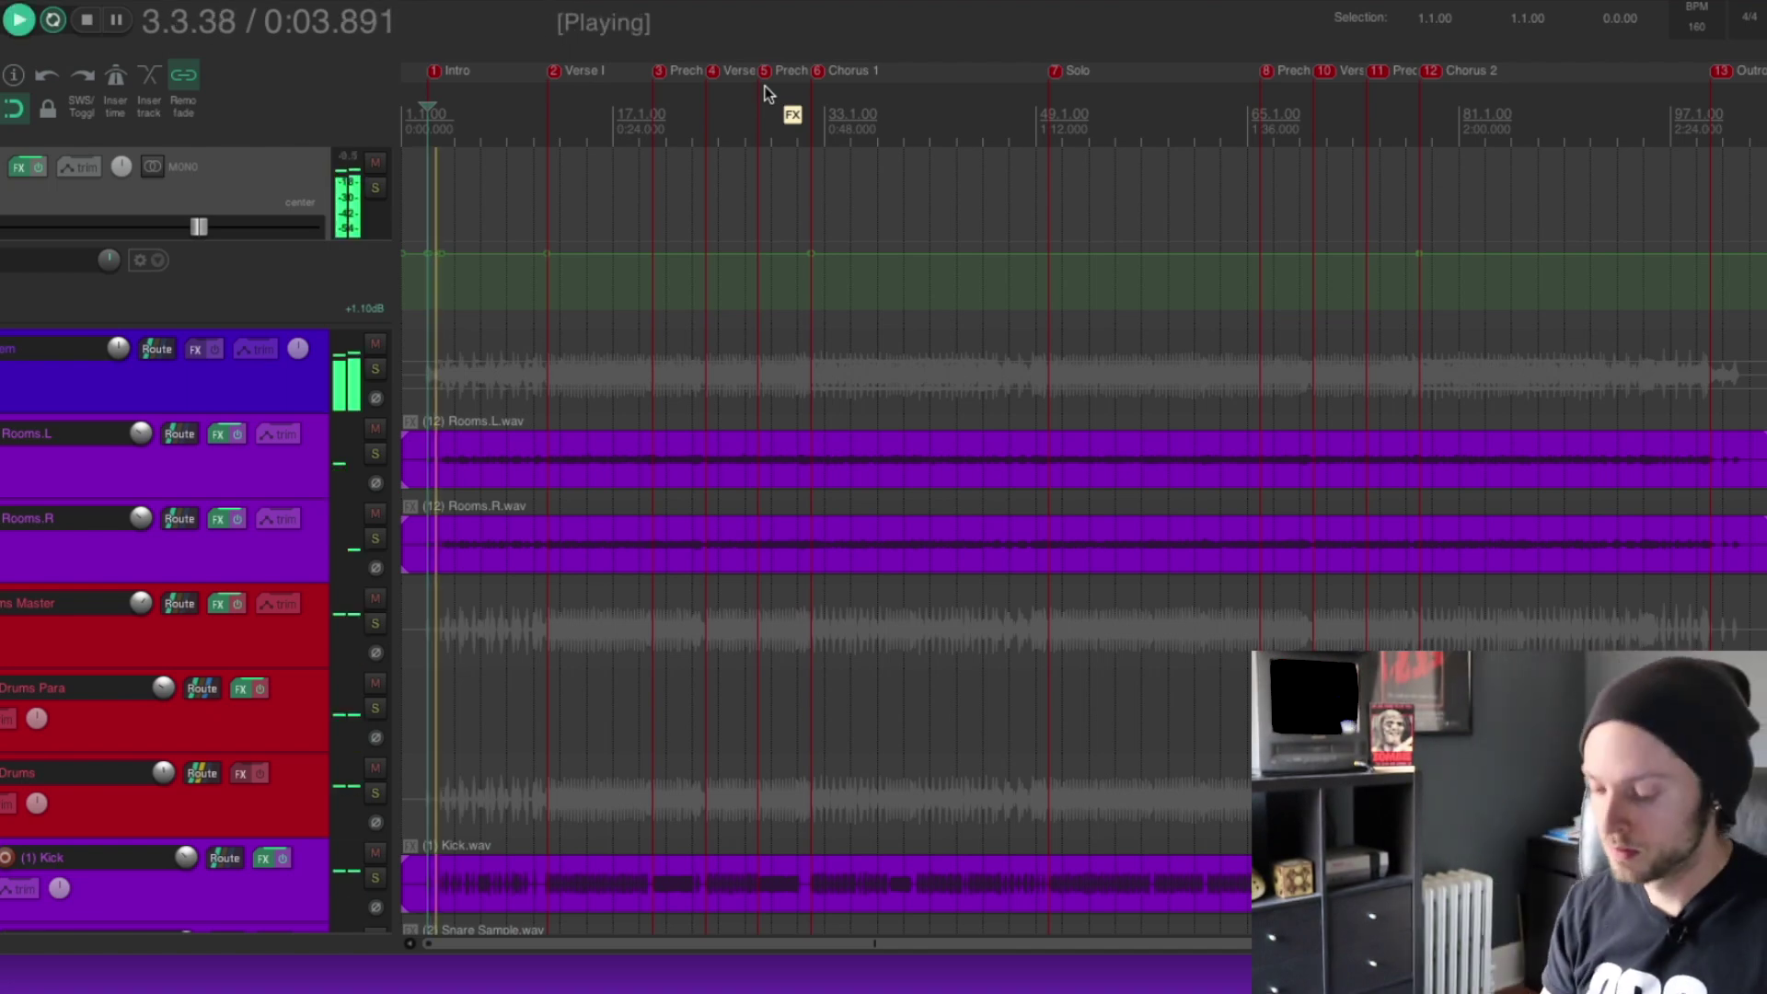
# Step: During playback, pull the Strings Sub fader down from 5.56 to 4.71, then return to arrangement
pyautogui.hotkey('ctrl', 'm')
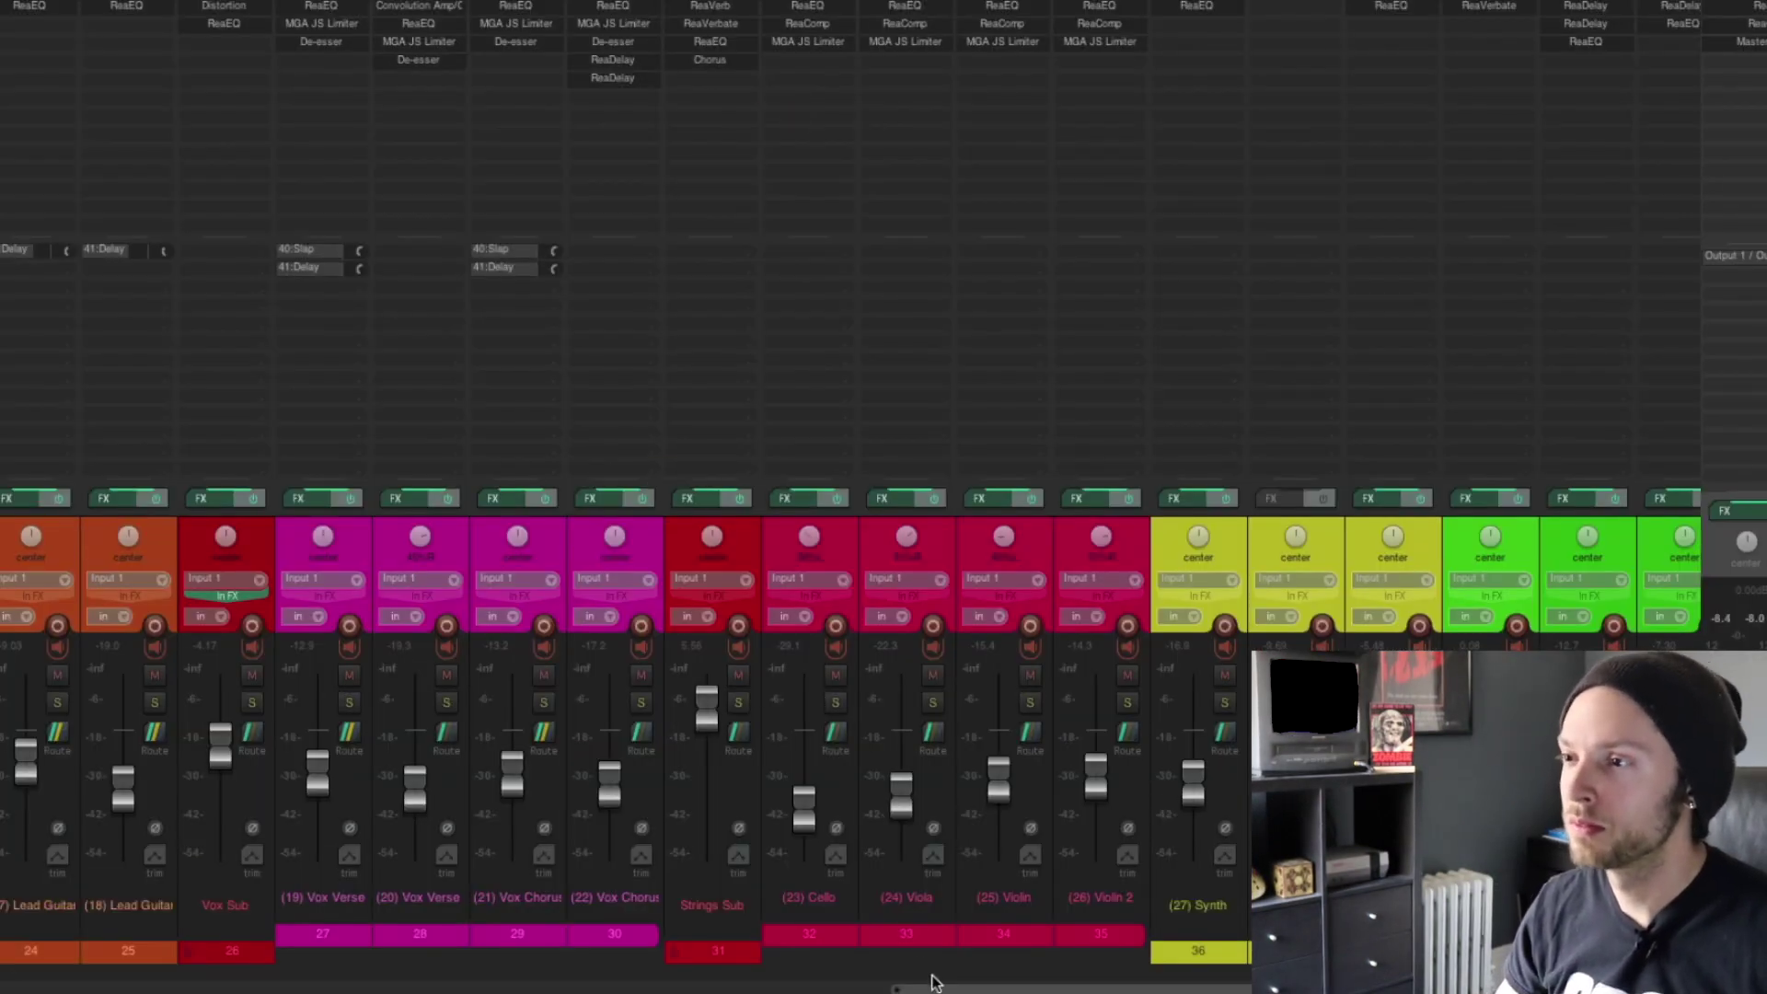
pyautogui.moveTo(933, 982); pyautogui.dragTo(5, 962)
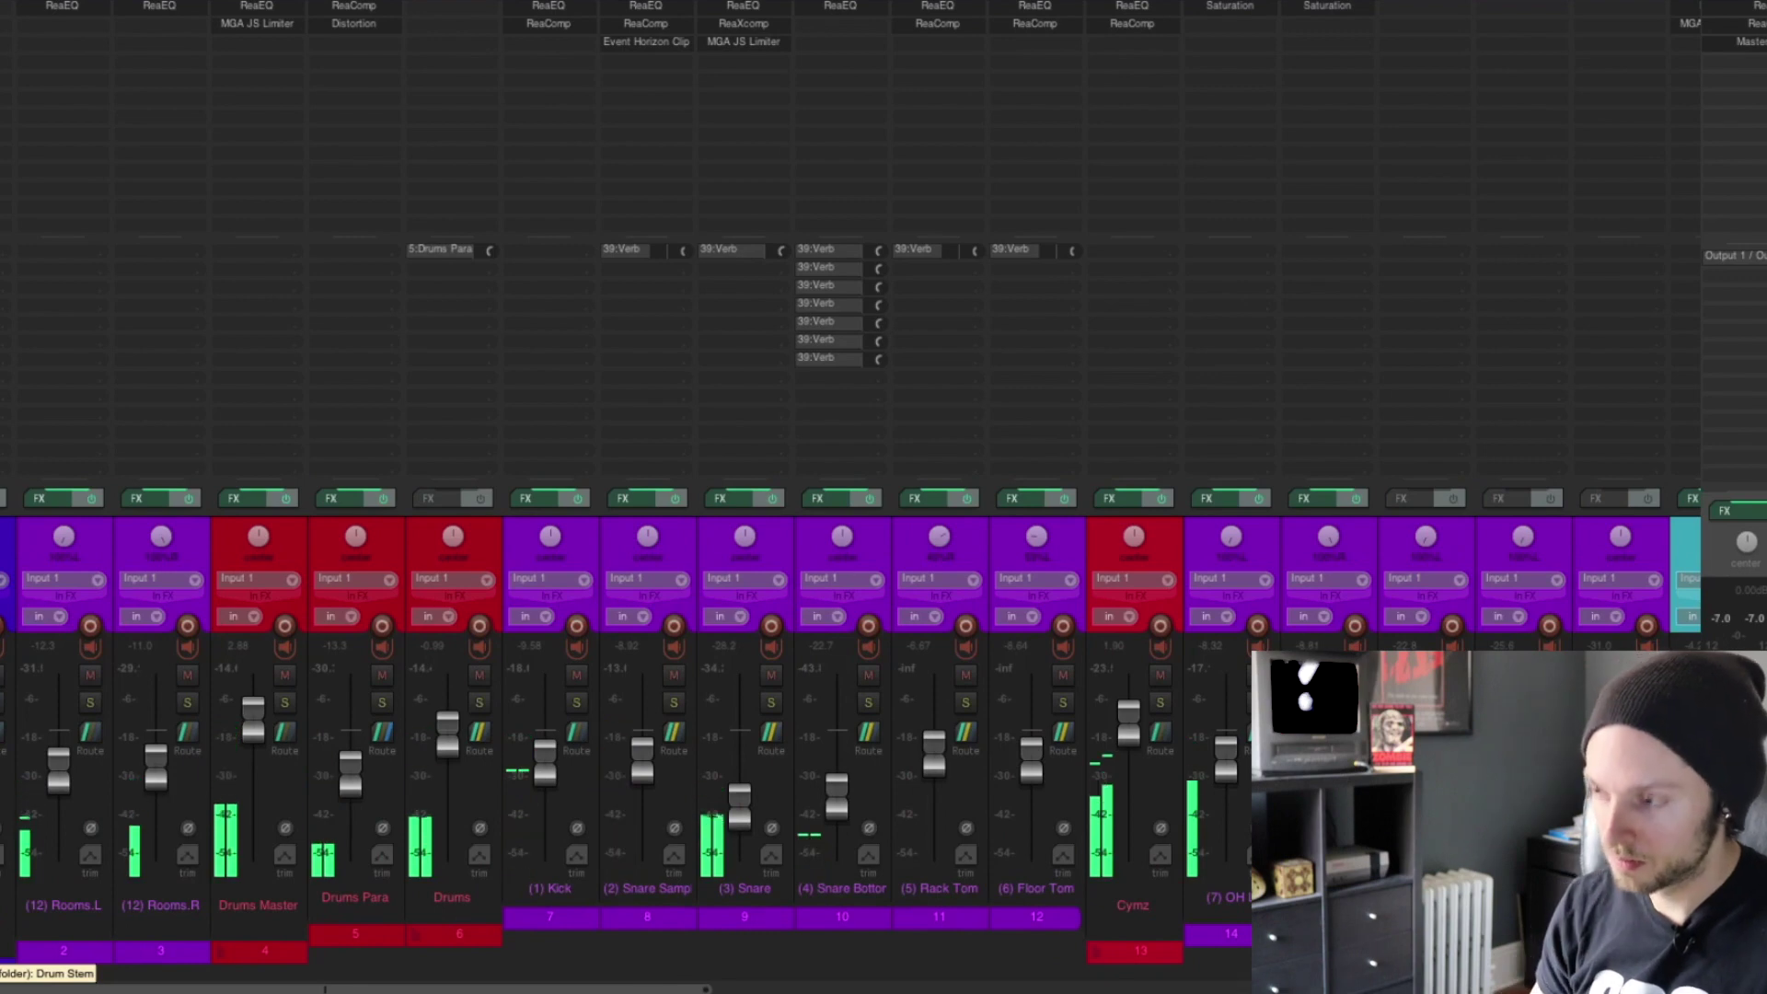
pyautogui.hotkey('ctrl', 'm')
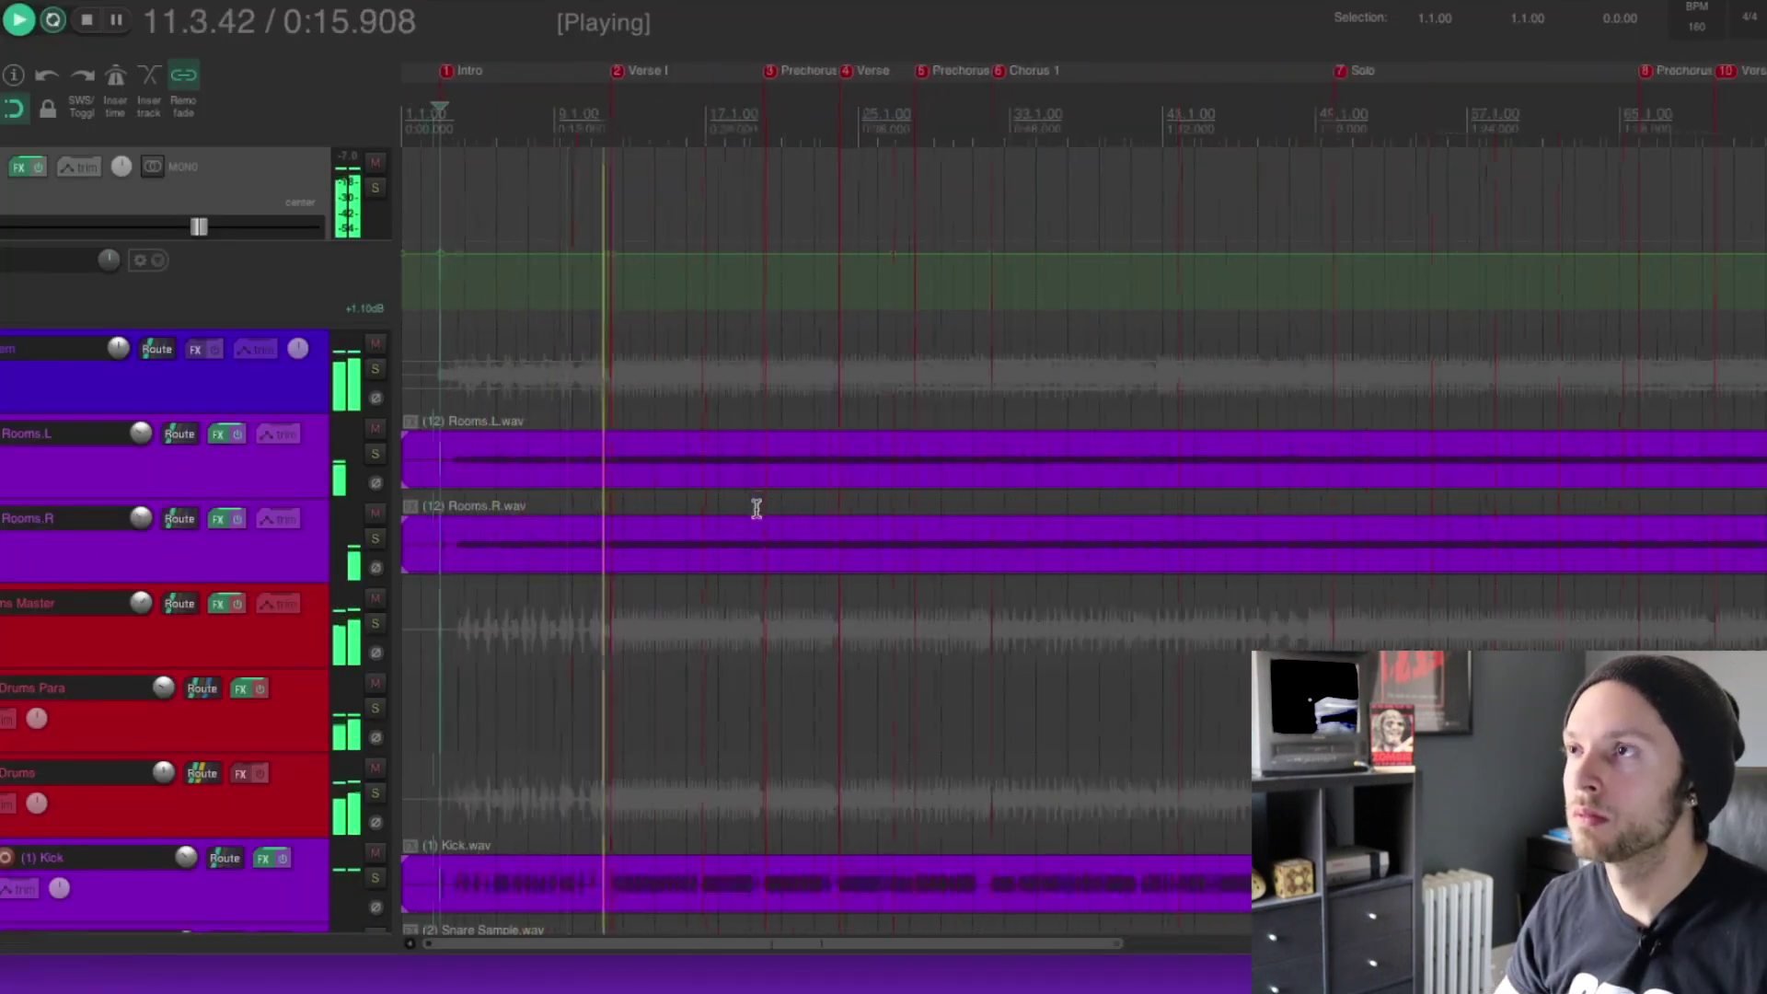
pyautogui.scroll(1, 755, 465)
pyautogui.scroll(-5, 754, 466)
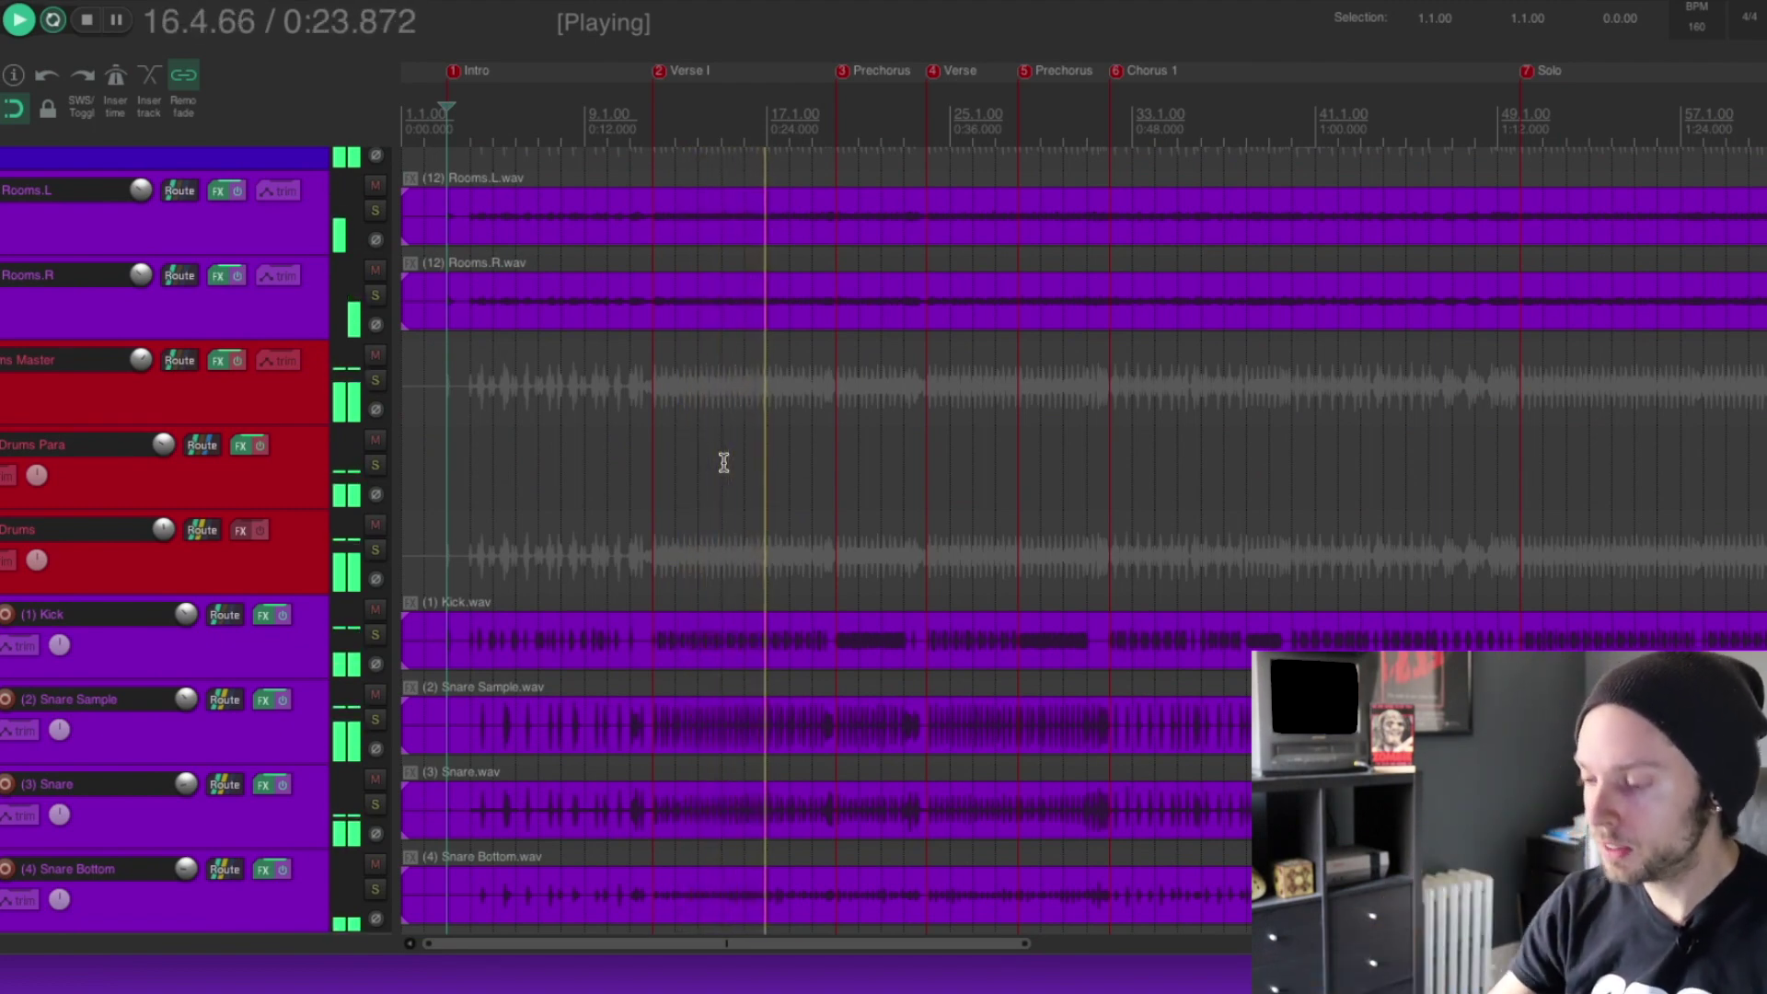
pyautogui.hotkey('ctrl', 'm')
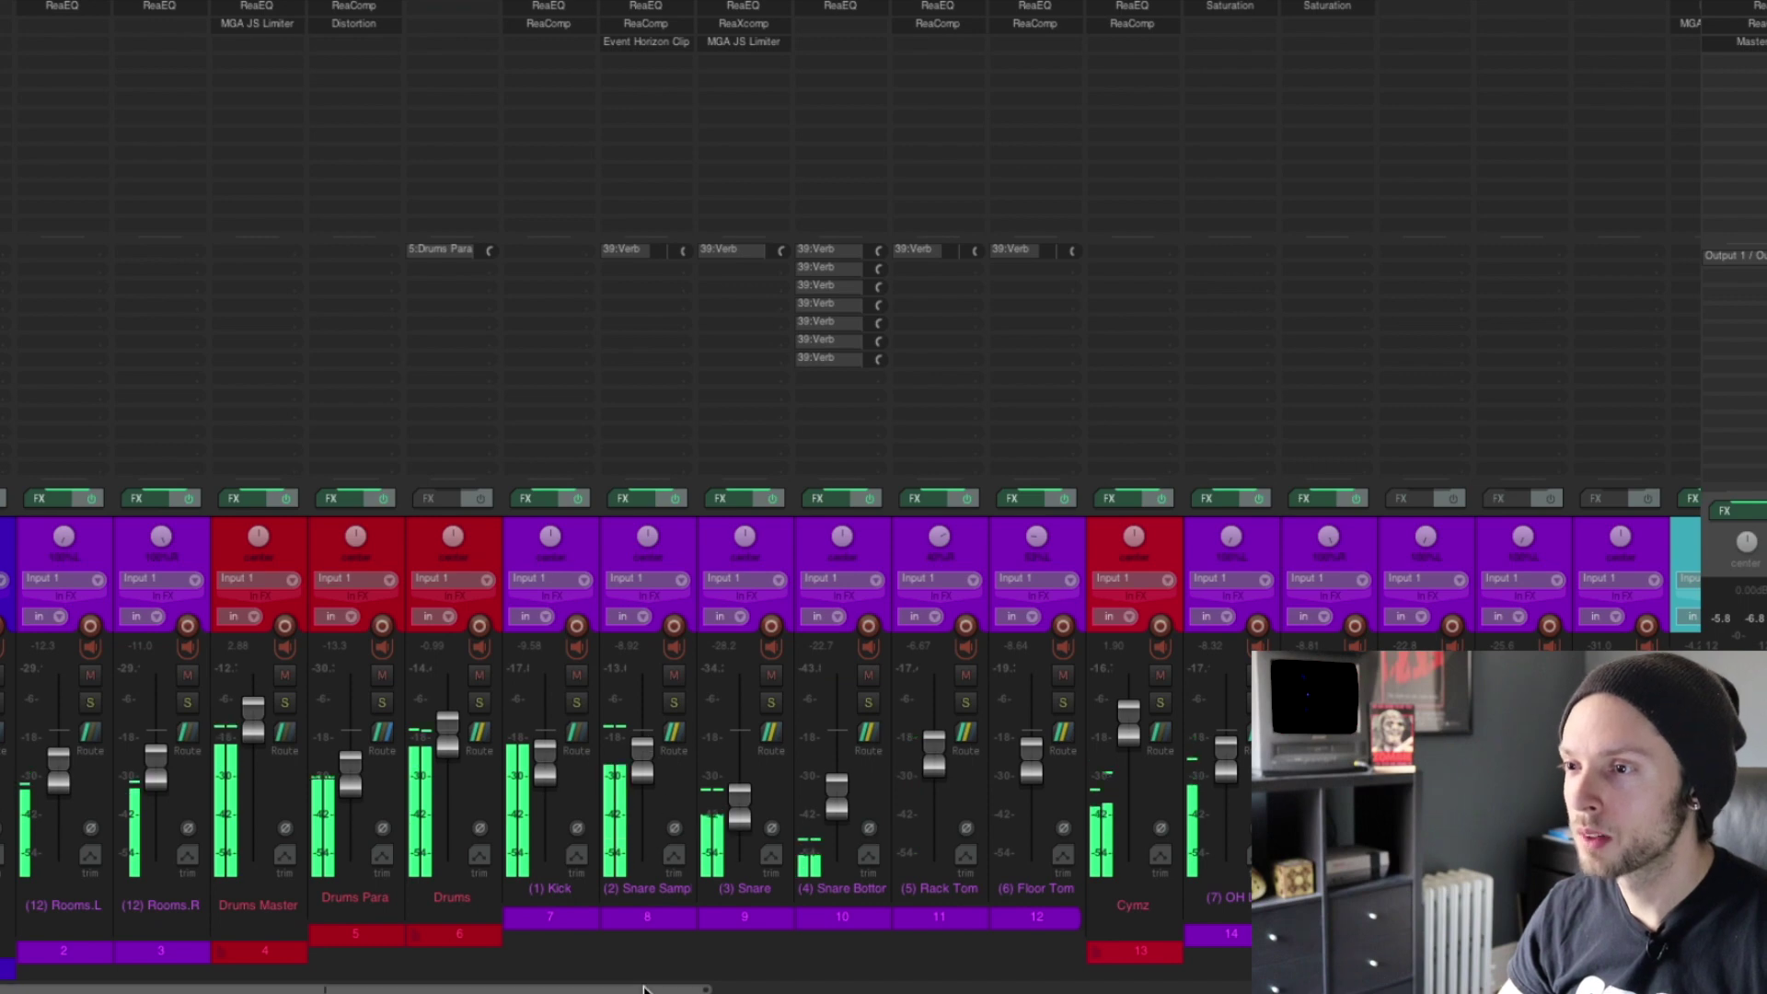
pyautogui.moveTo(644, 989); pyautogui.dragTo(1316, 977)
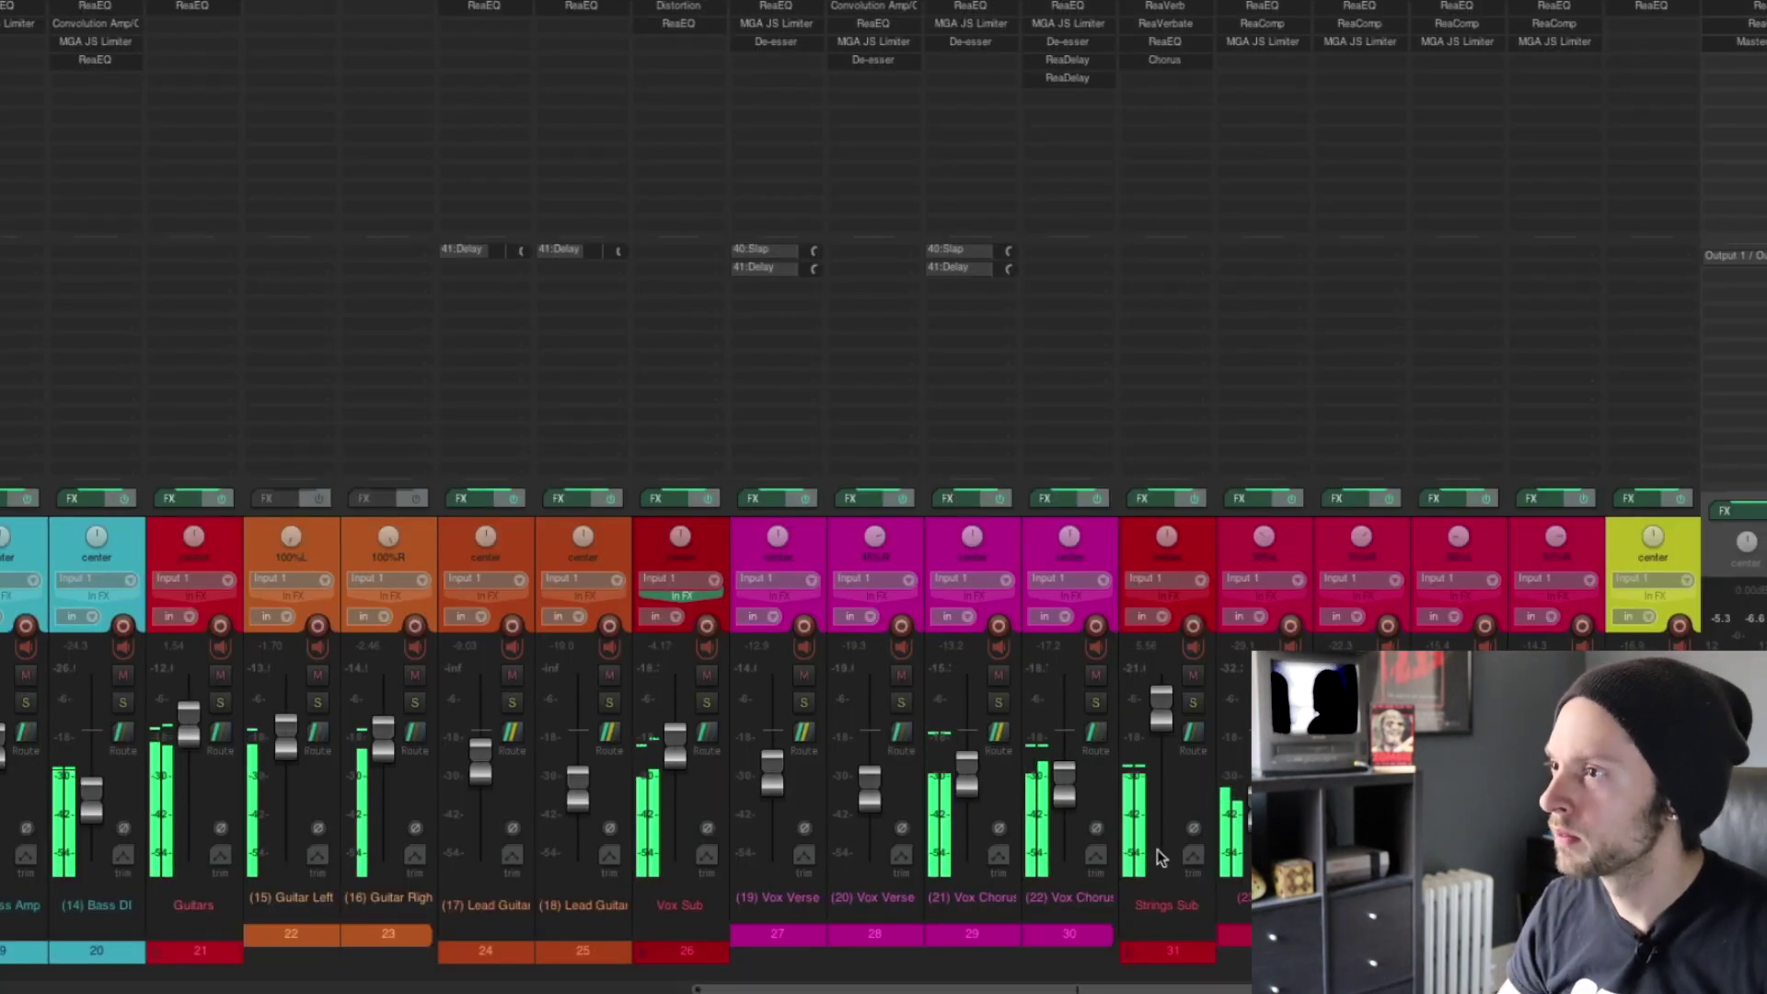
pyautogui.moveTo(1169, 705); pyautogui.dragTo(1167, 708)
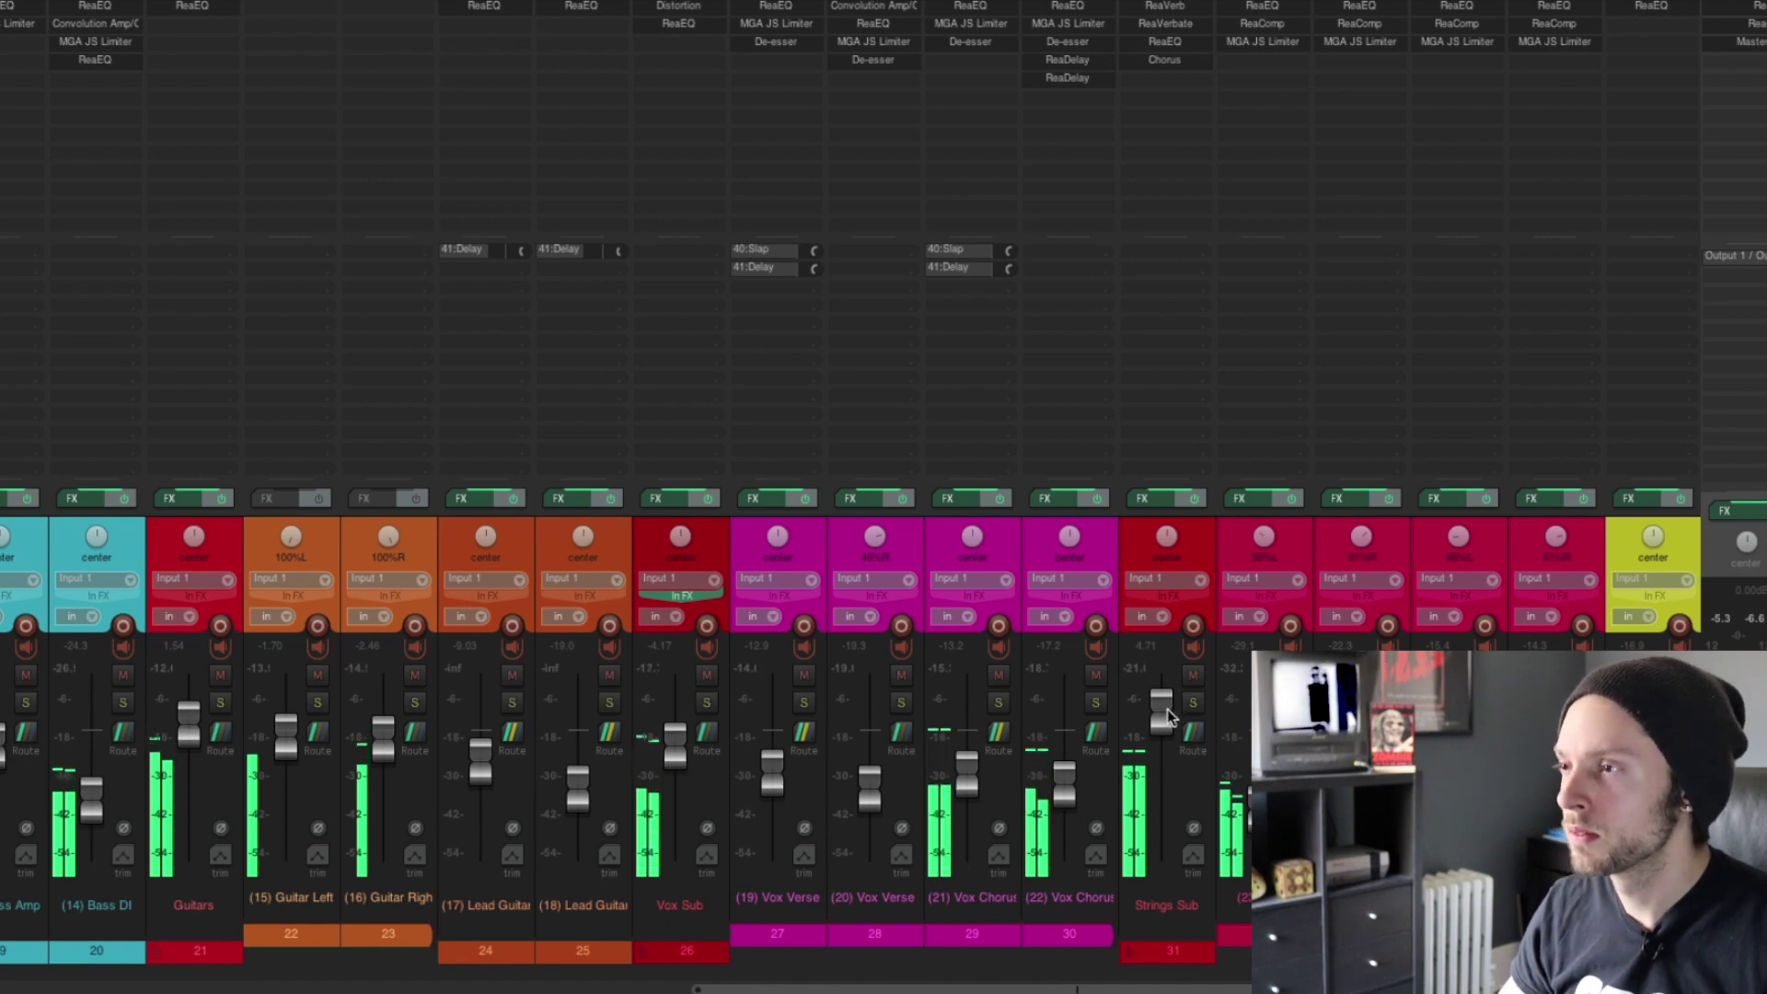
pyautogui.hotkey('ctrl', 'm')
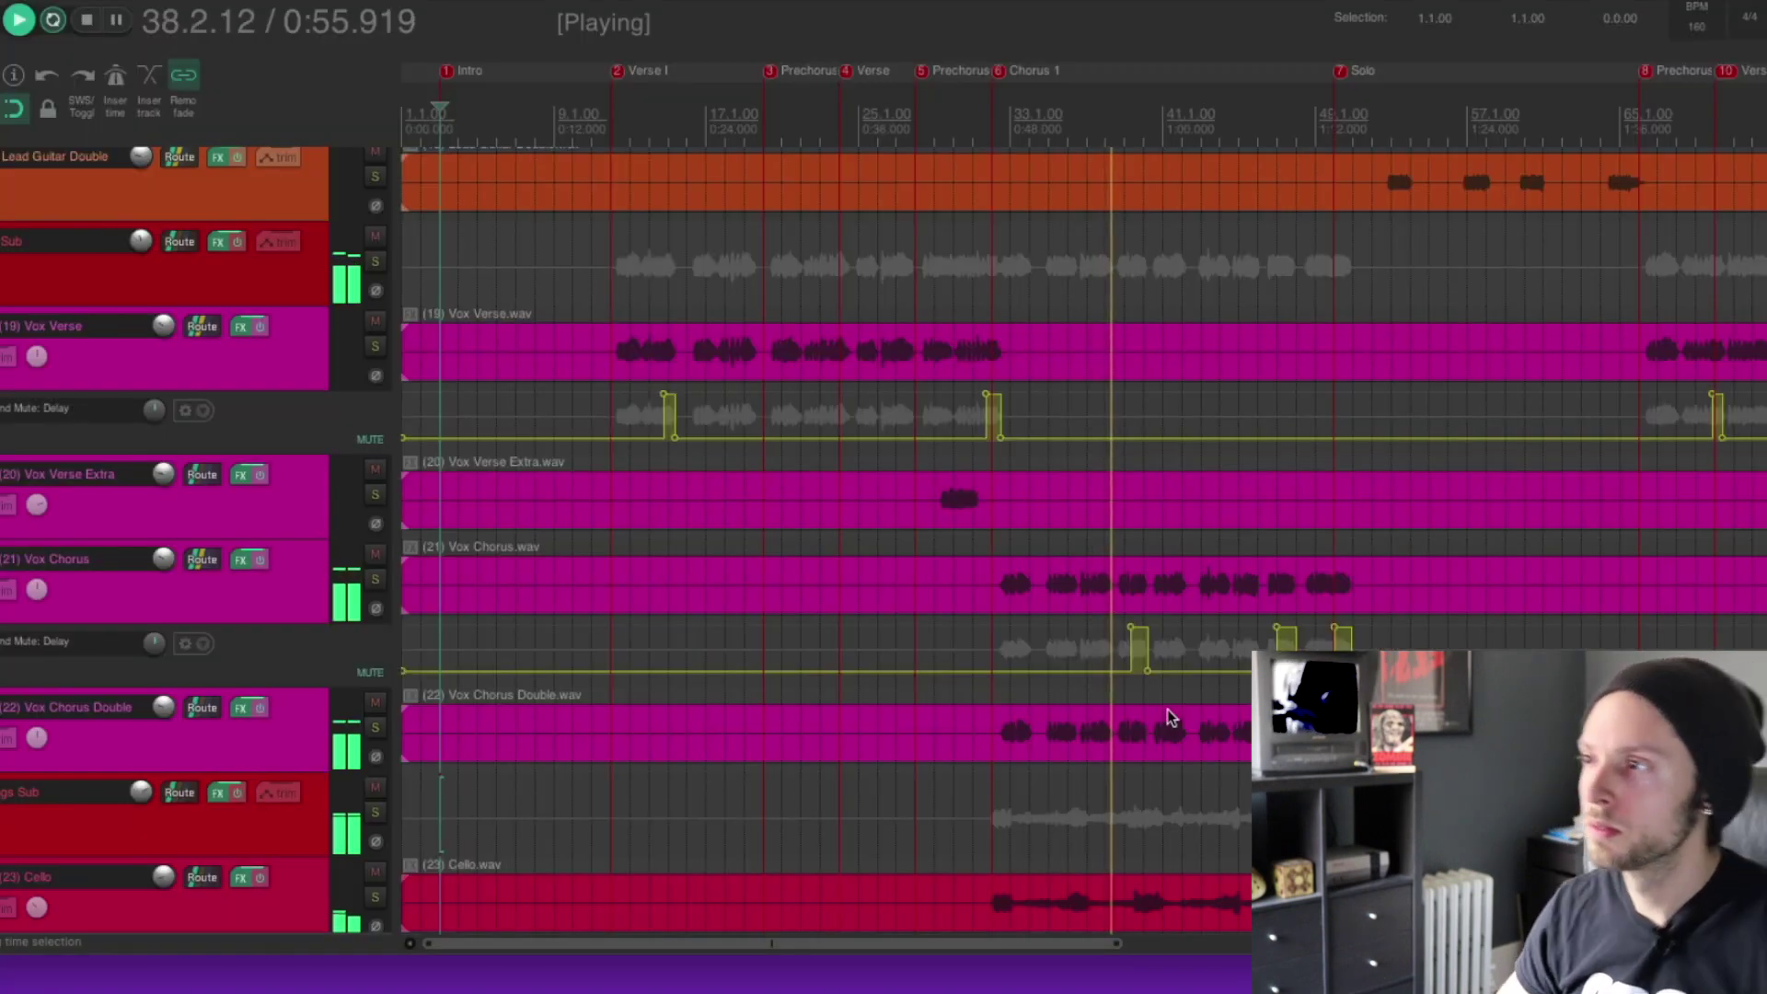
pyautogui.hscroll(6, 1127, 699)
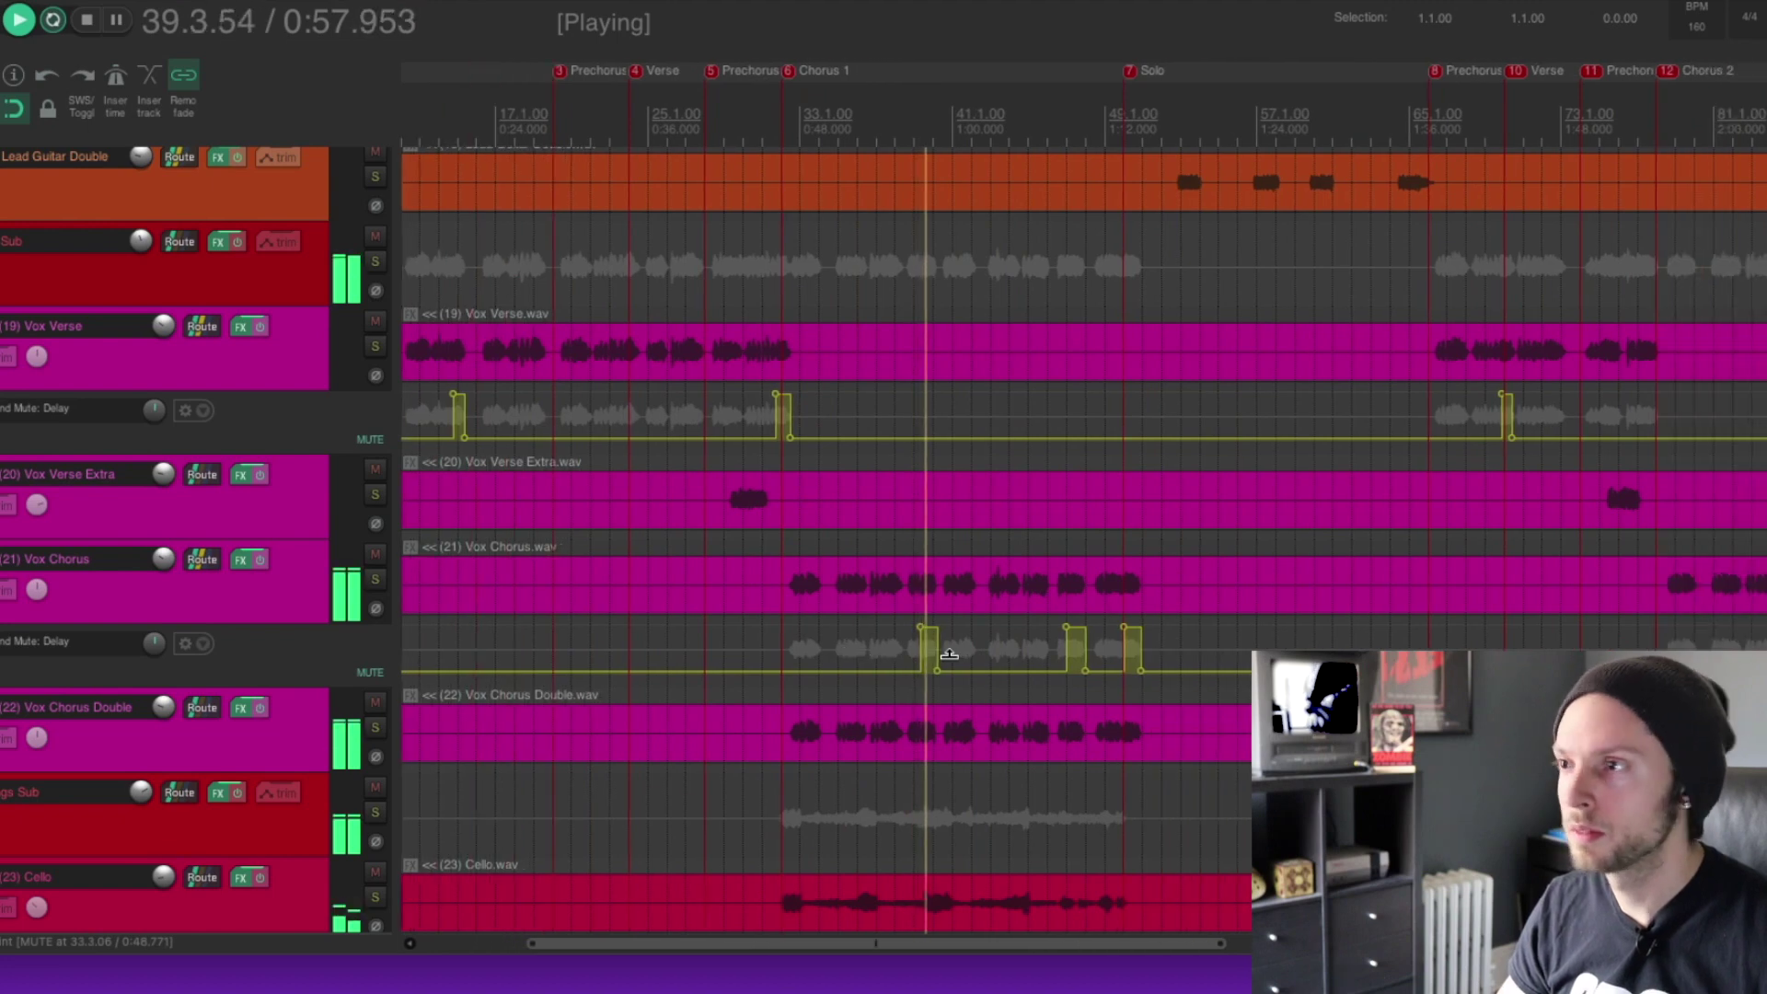
pyautogui.hscroll(1, 949, 655)
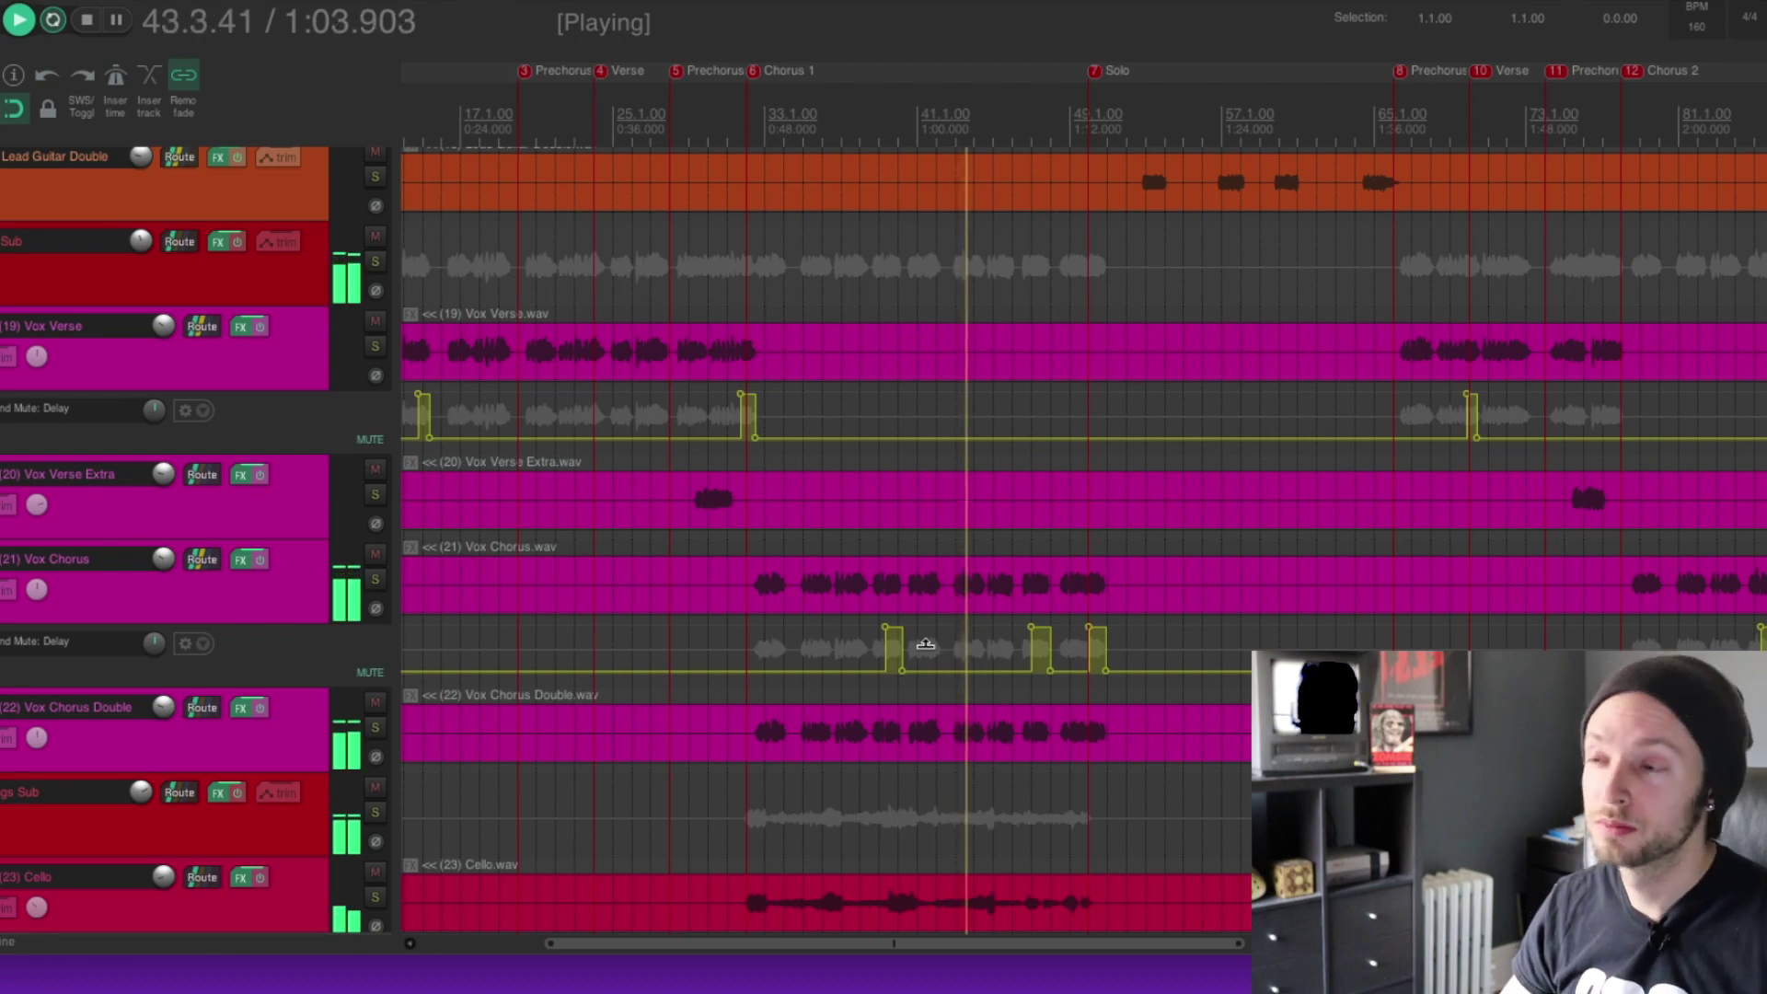
pyautogui.scroll(-6, 925, 644)
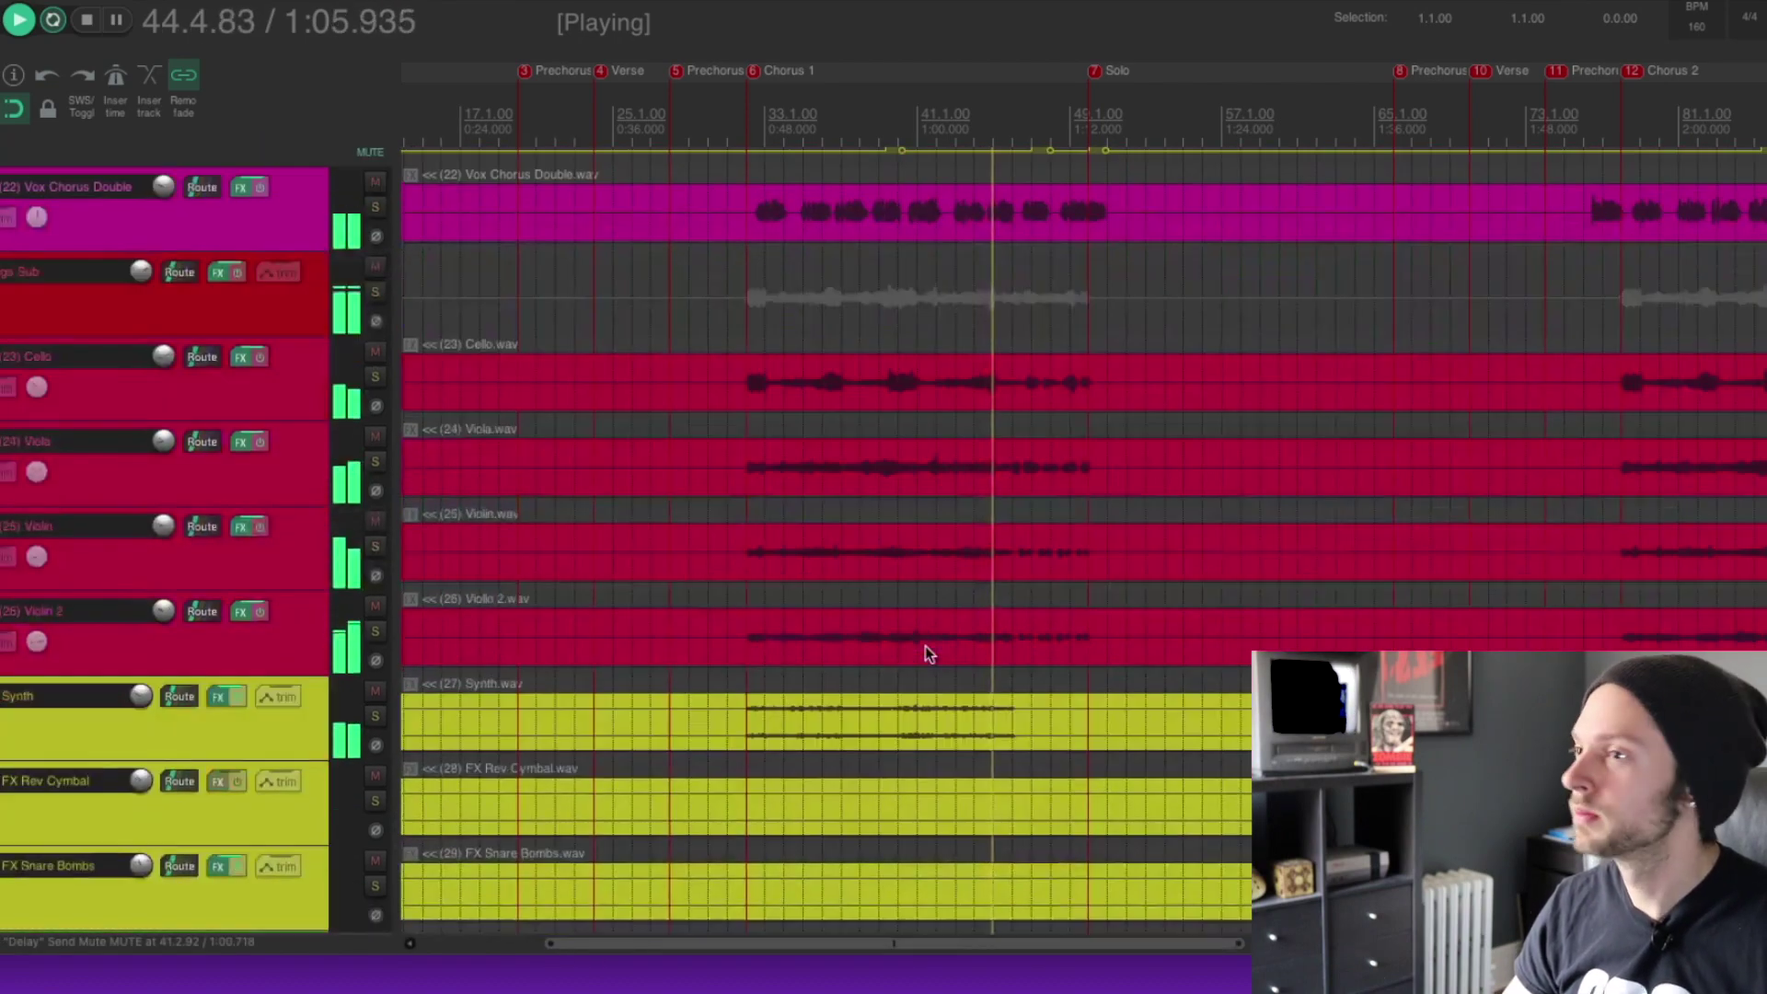
pyautogui.scroll(-4, 927, 654)
pyautogui.scroll(6, 926, 655)
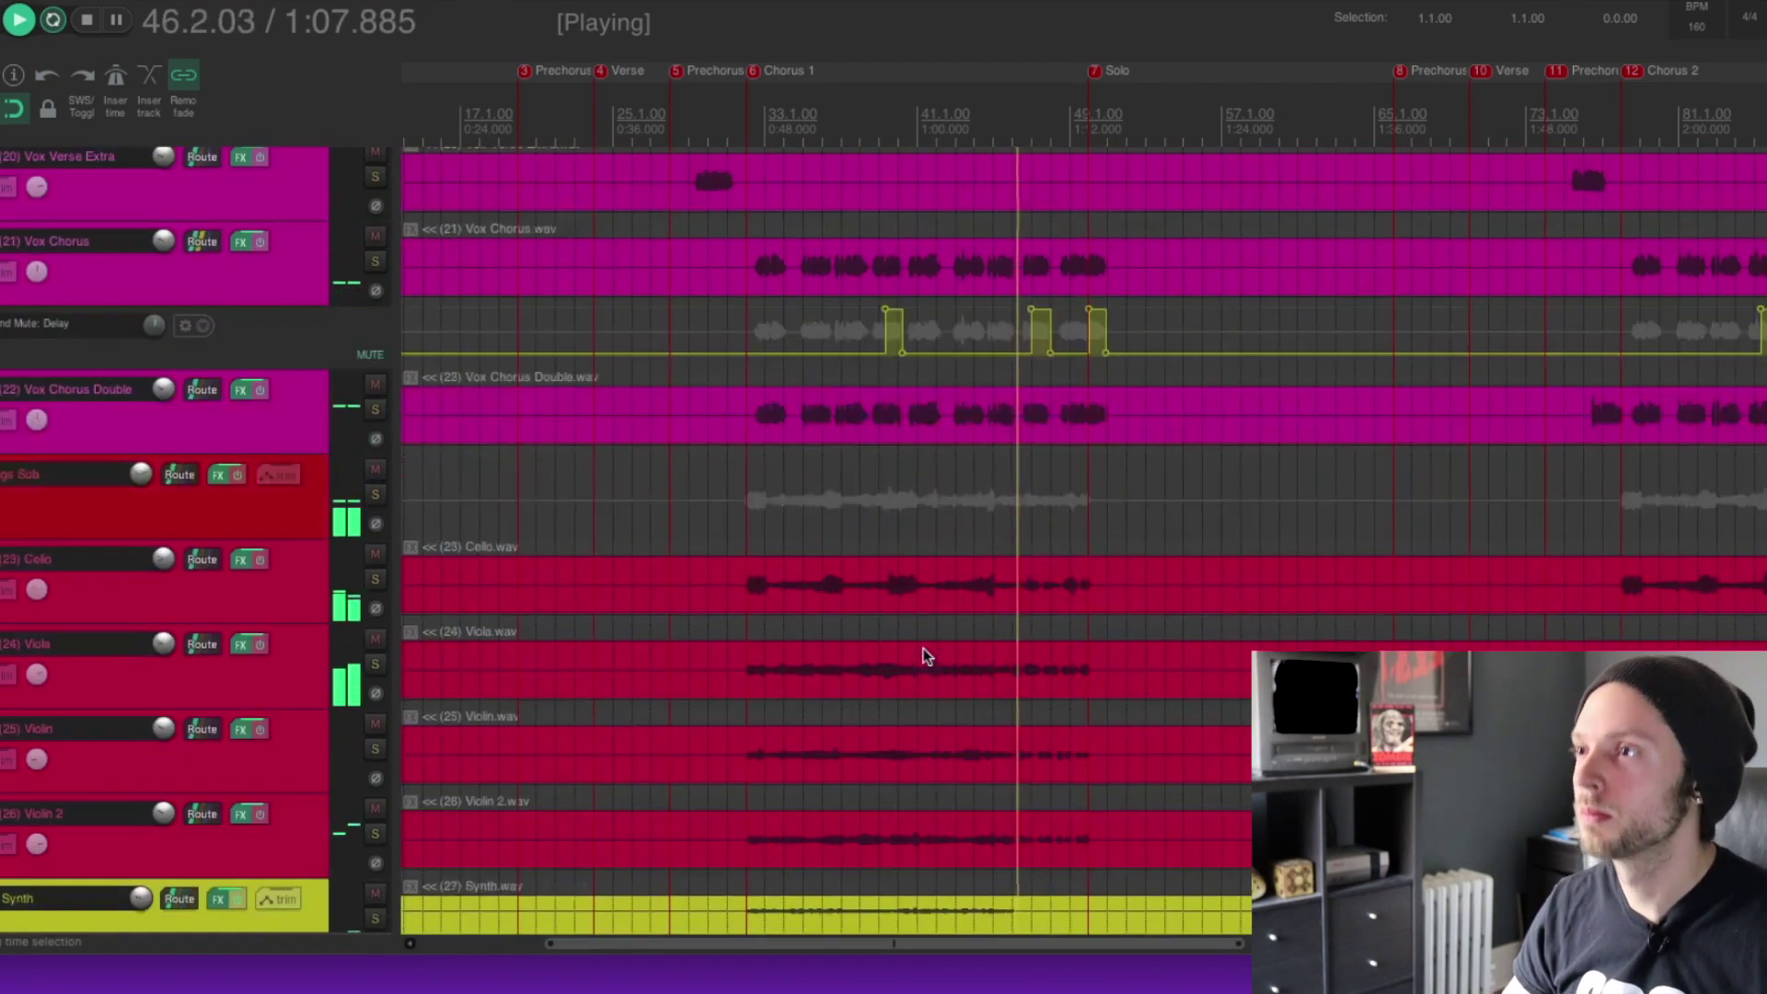
pyautogui.scroll(8, 924, 652)
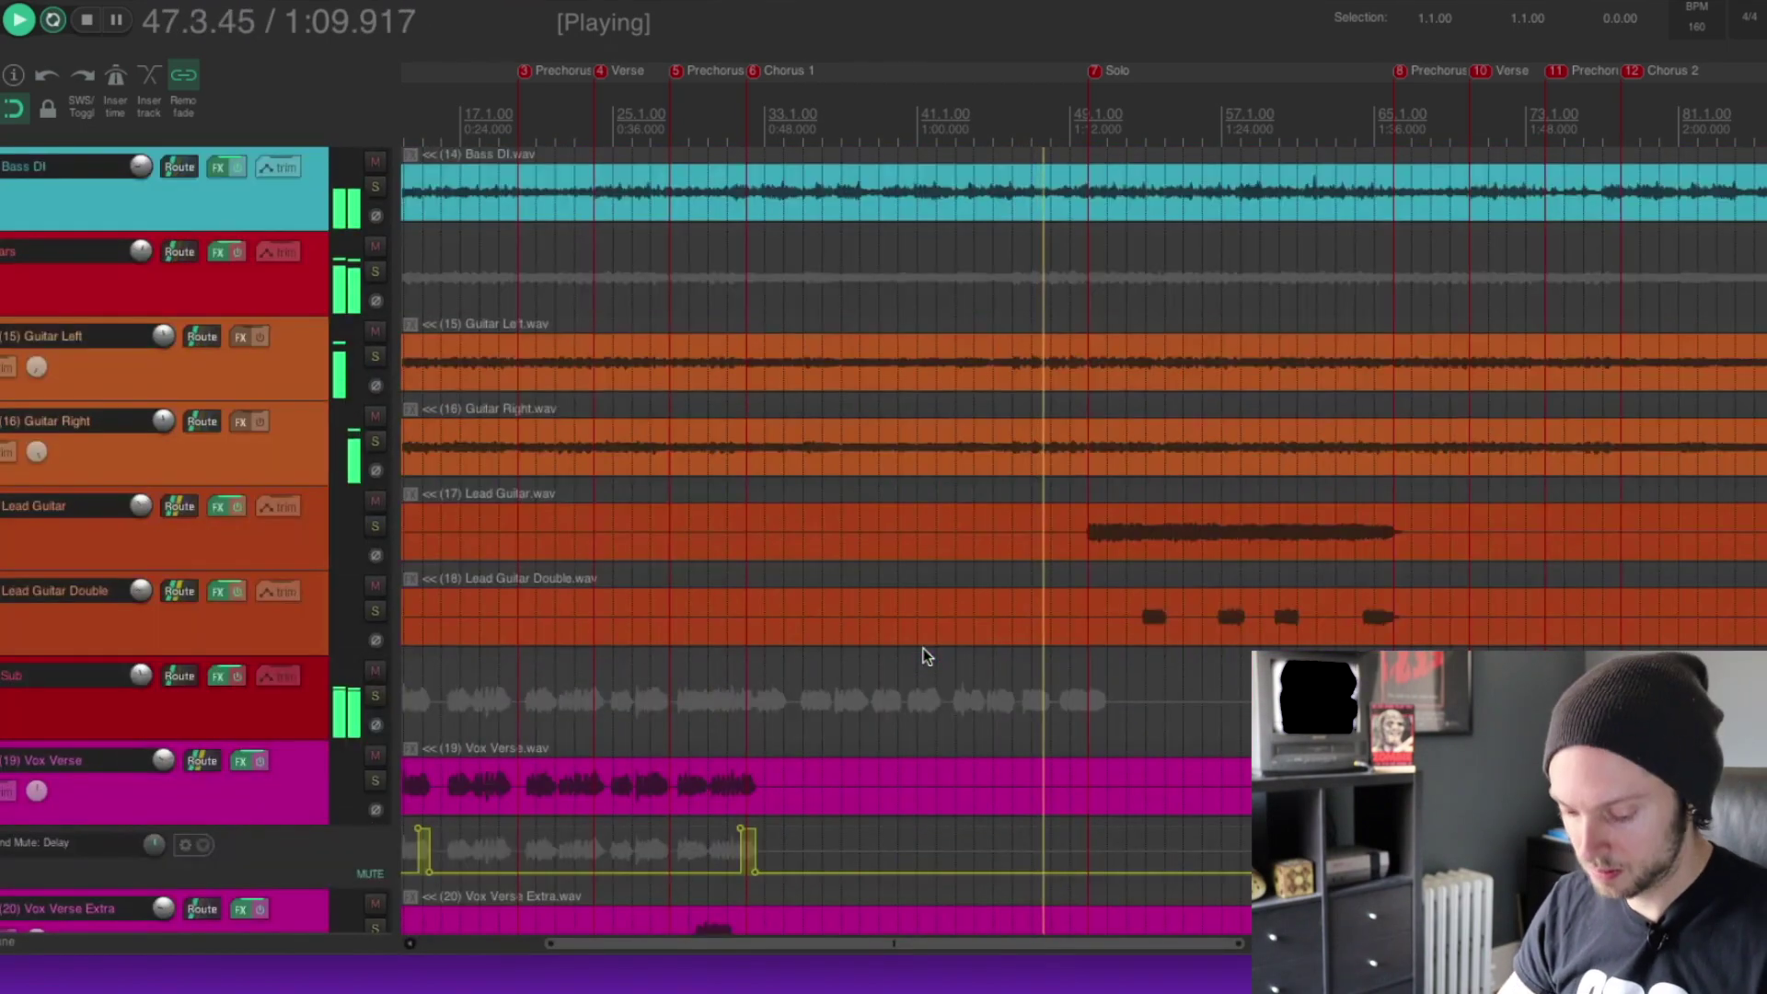
pyautogui.scroll(2, 924, 648)
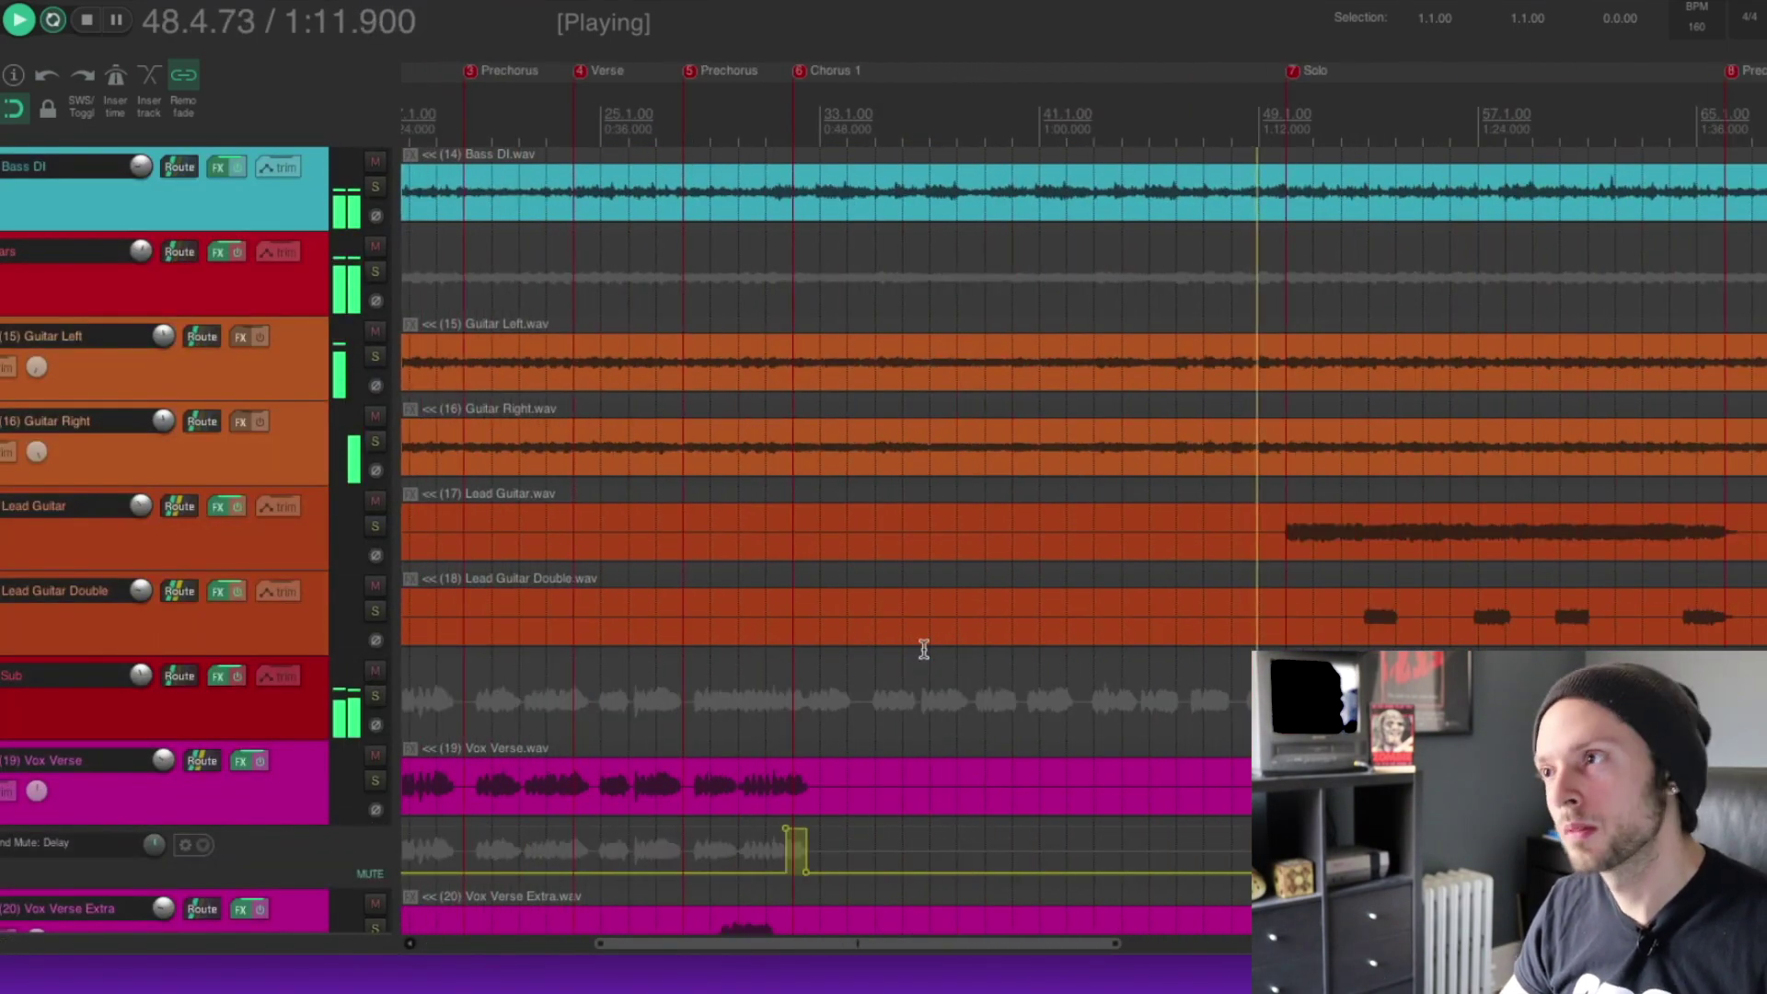
pyautogui.press('space')
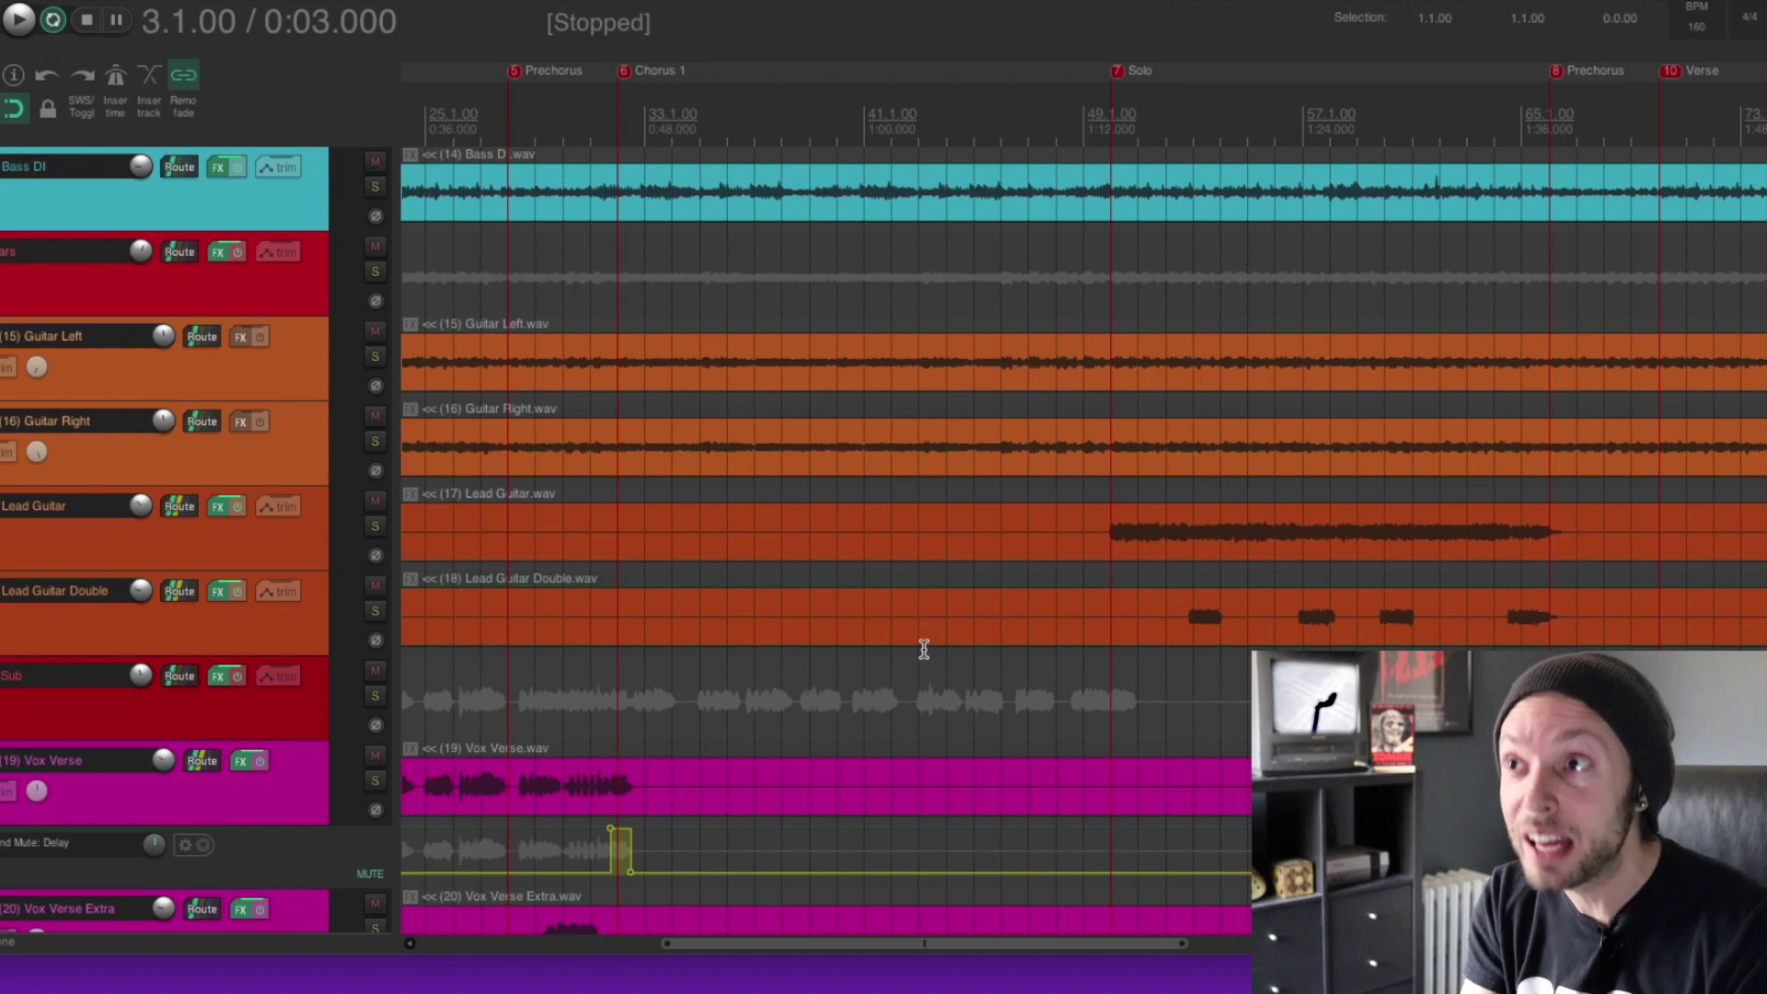
# Step: Open the mixer showing strips from Bass DI through Vox Chorus and Strings Sub
pyautogui.hotkey('ctrl', 'm')
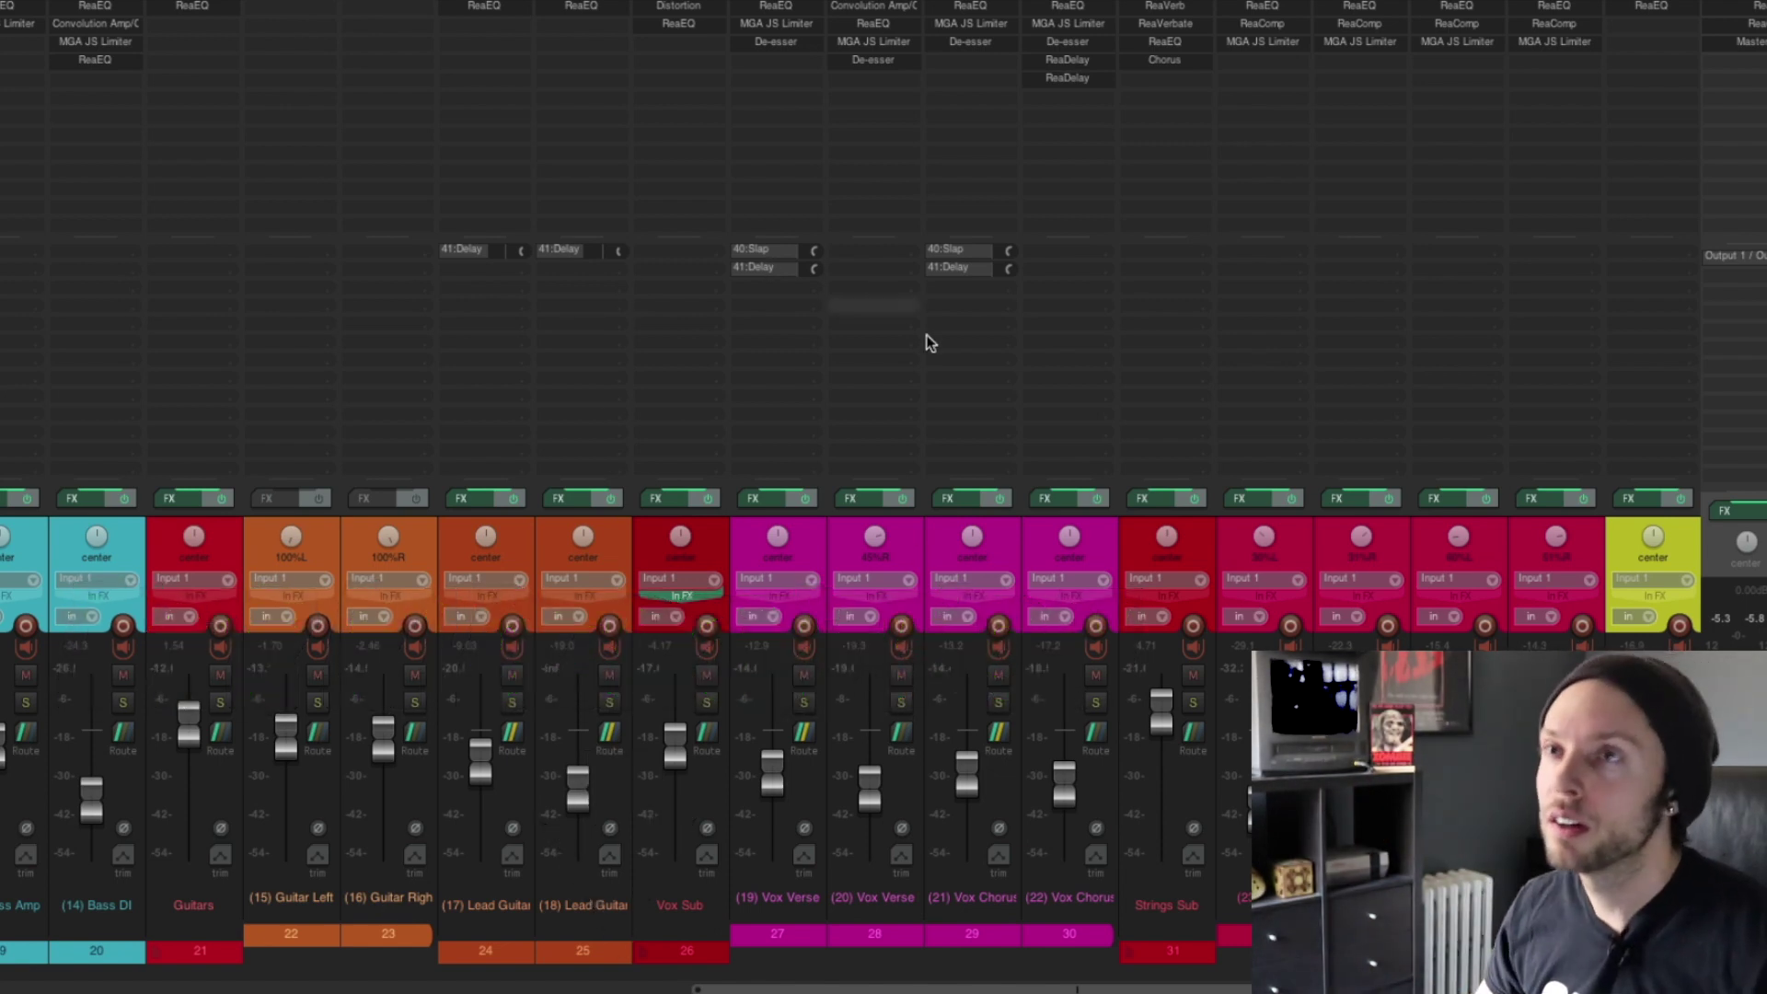
pyautogui.hscroll(-10, 926, 334)
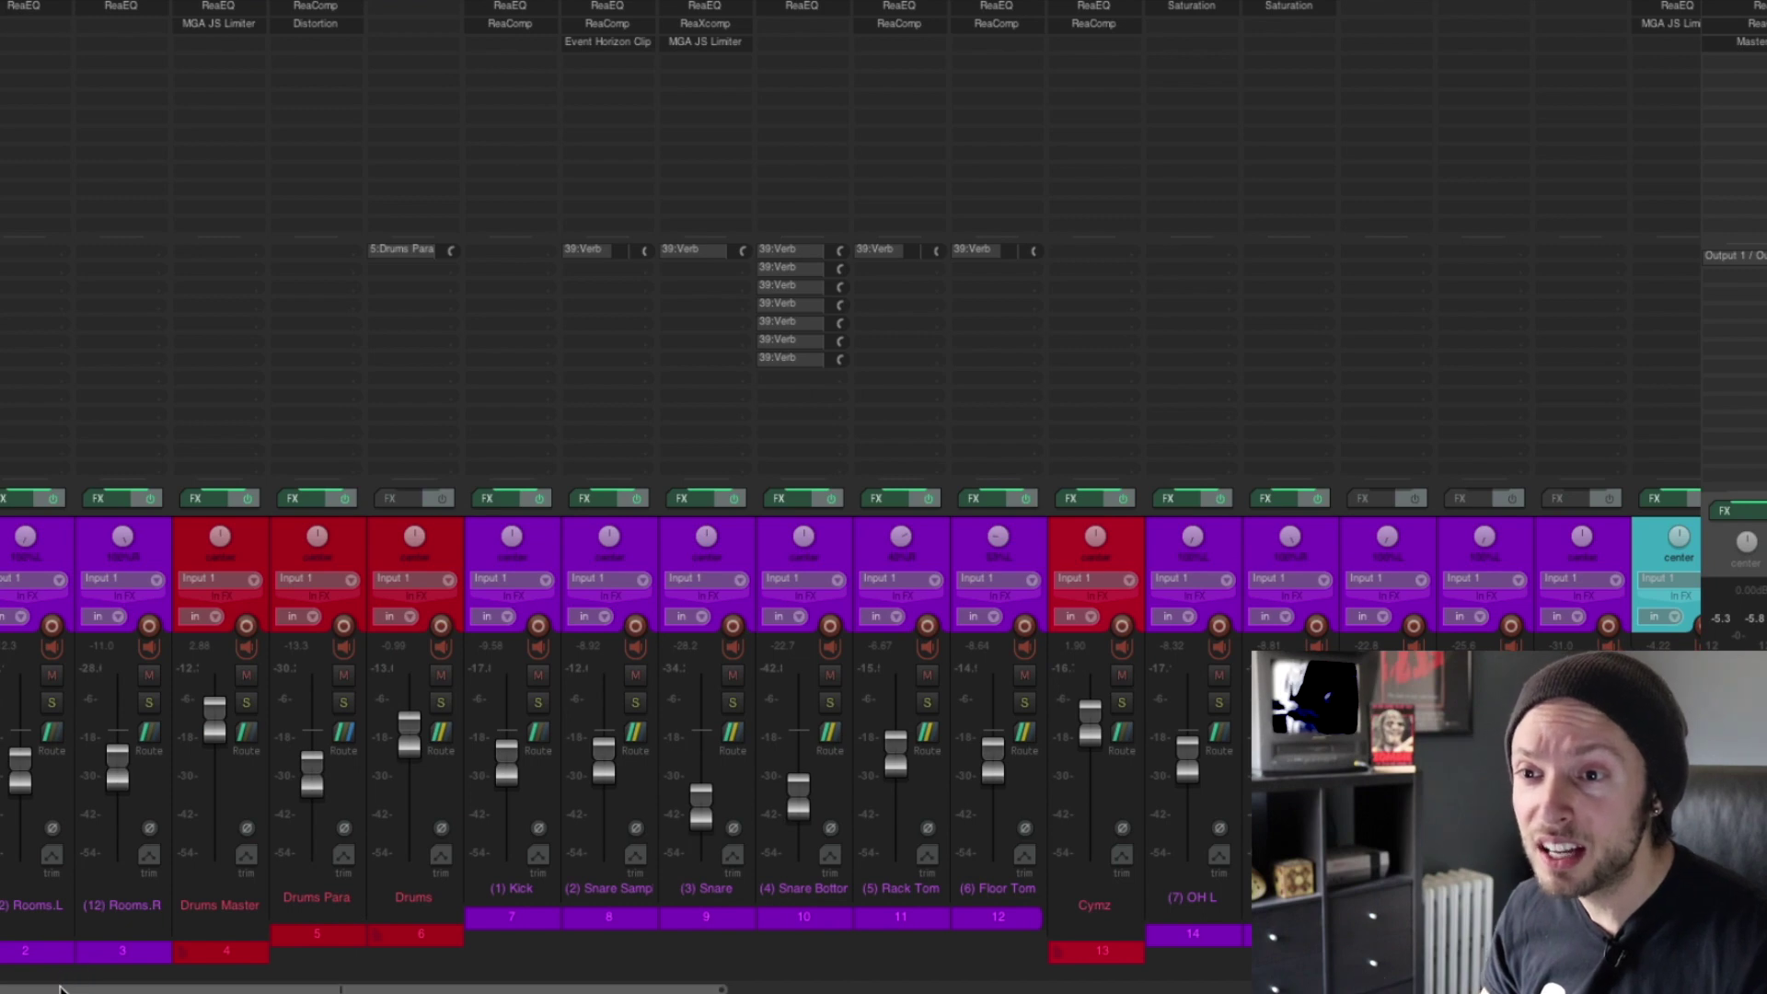
pyautogui.hscroll(-1, 75, 983)
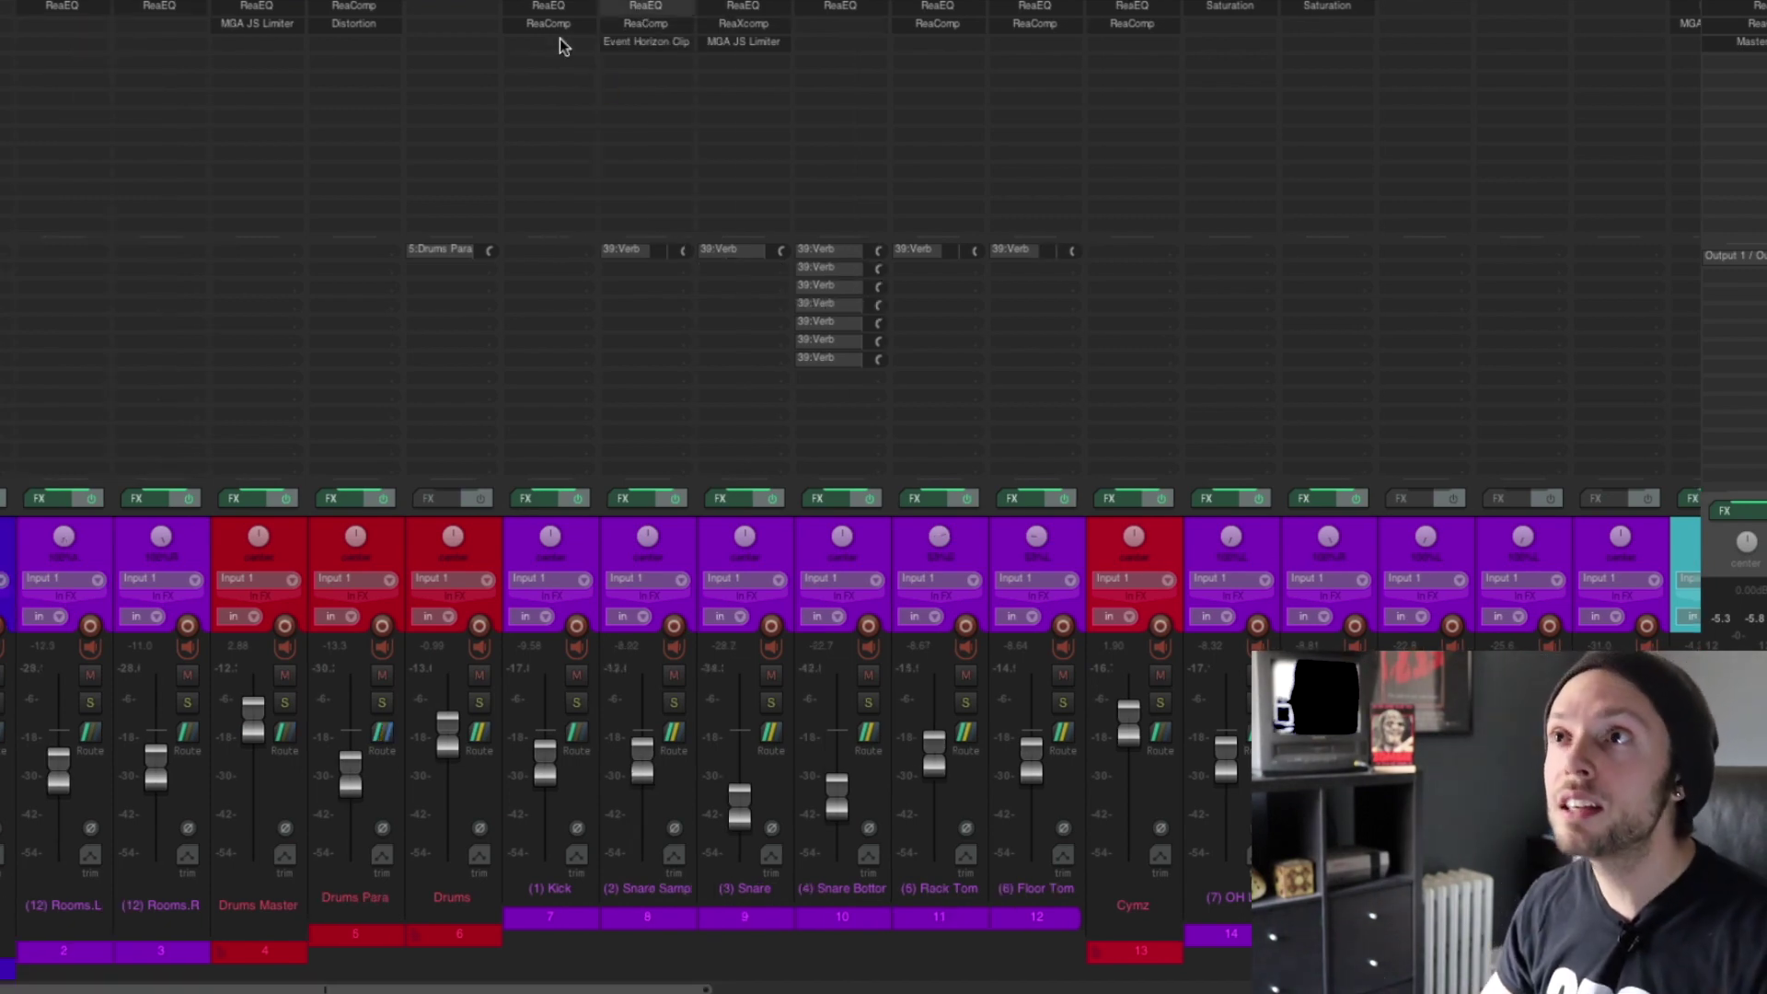
# Step: Inspect the ReaEQ settings on the Snare track, then on the Snare Sample track
pyautogui.click(743, 9)
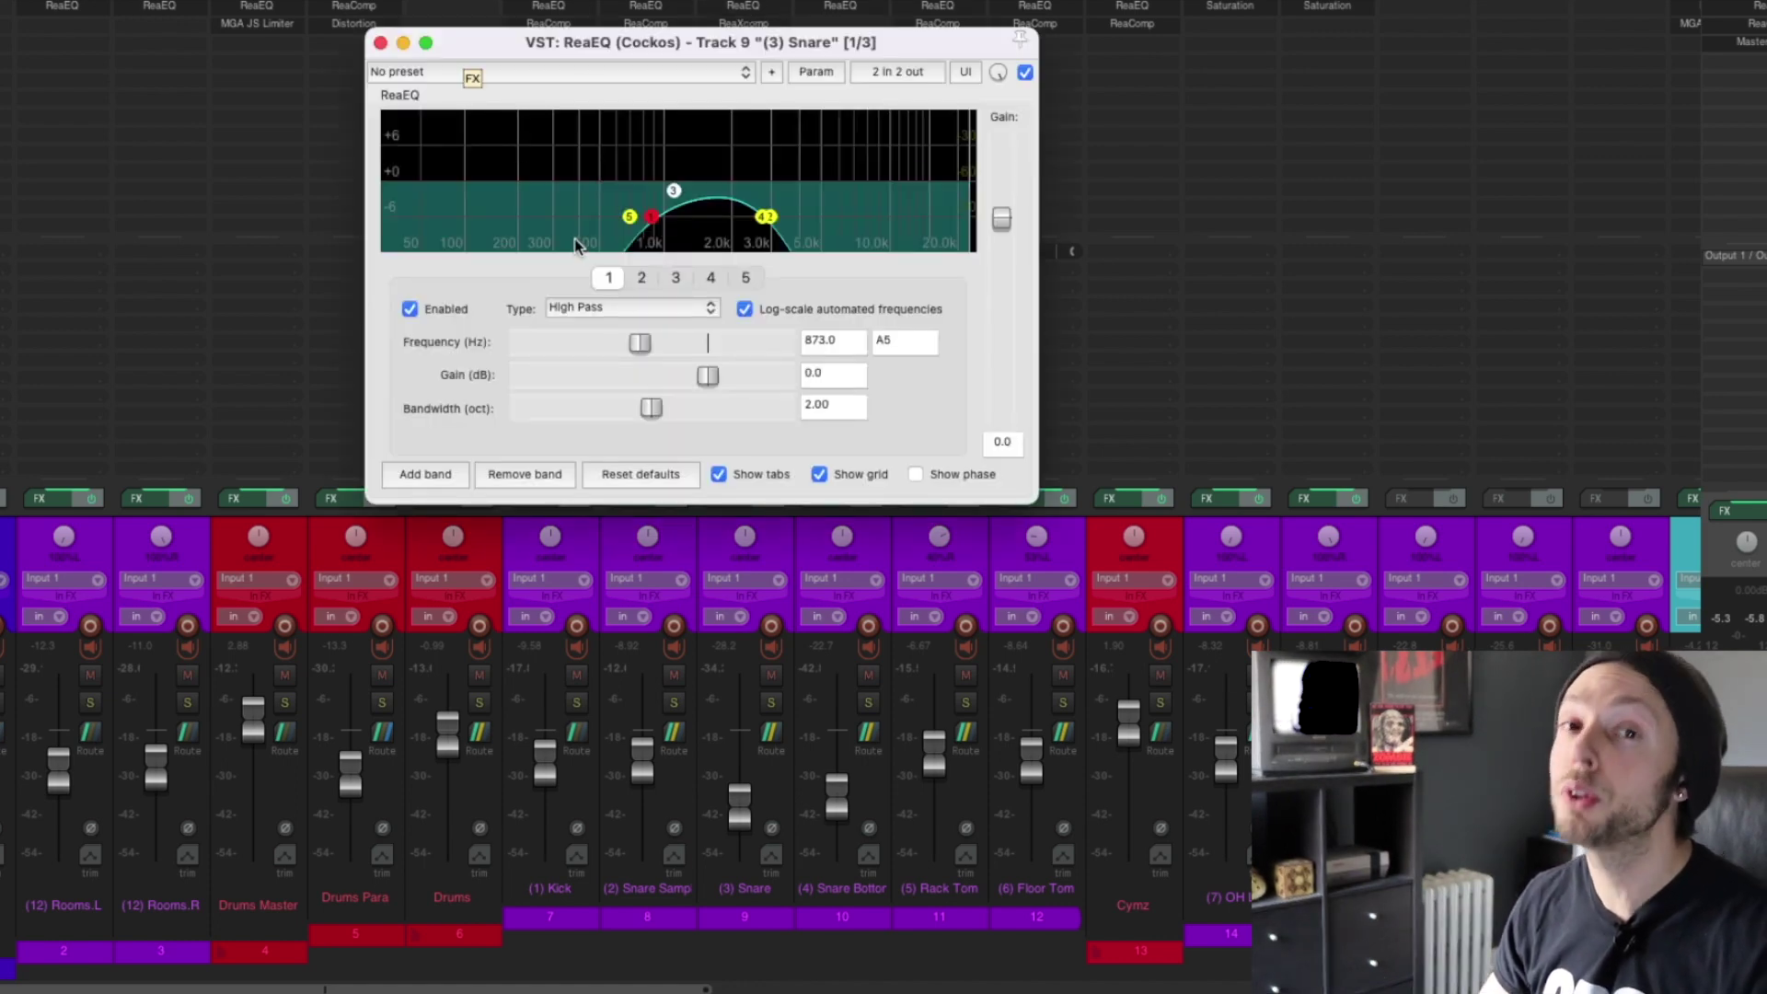
pyautogui.click(380, 42)
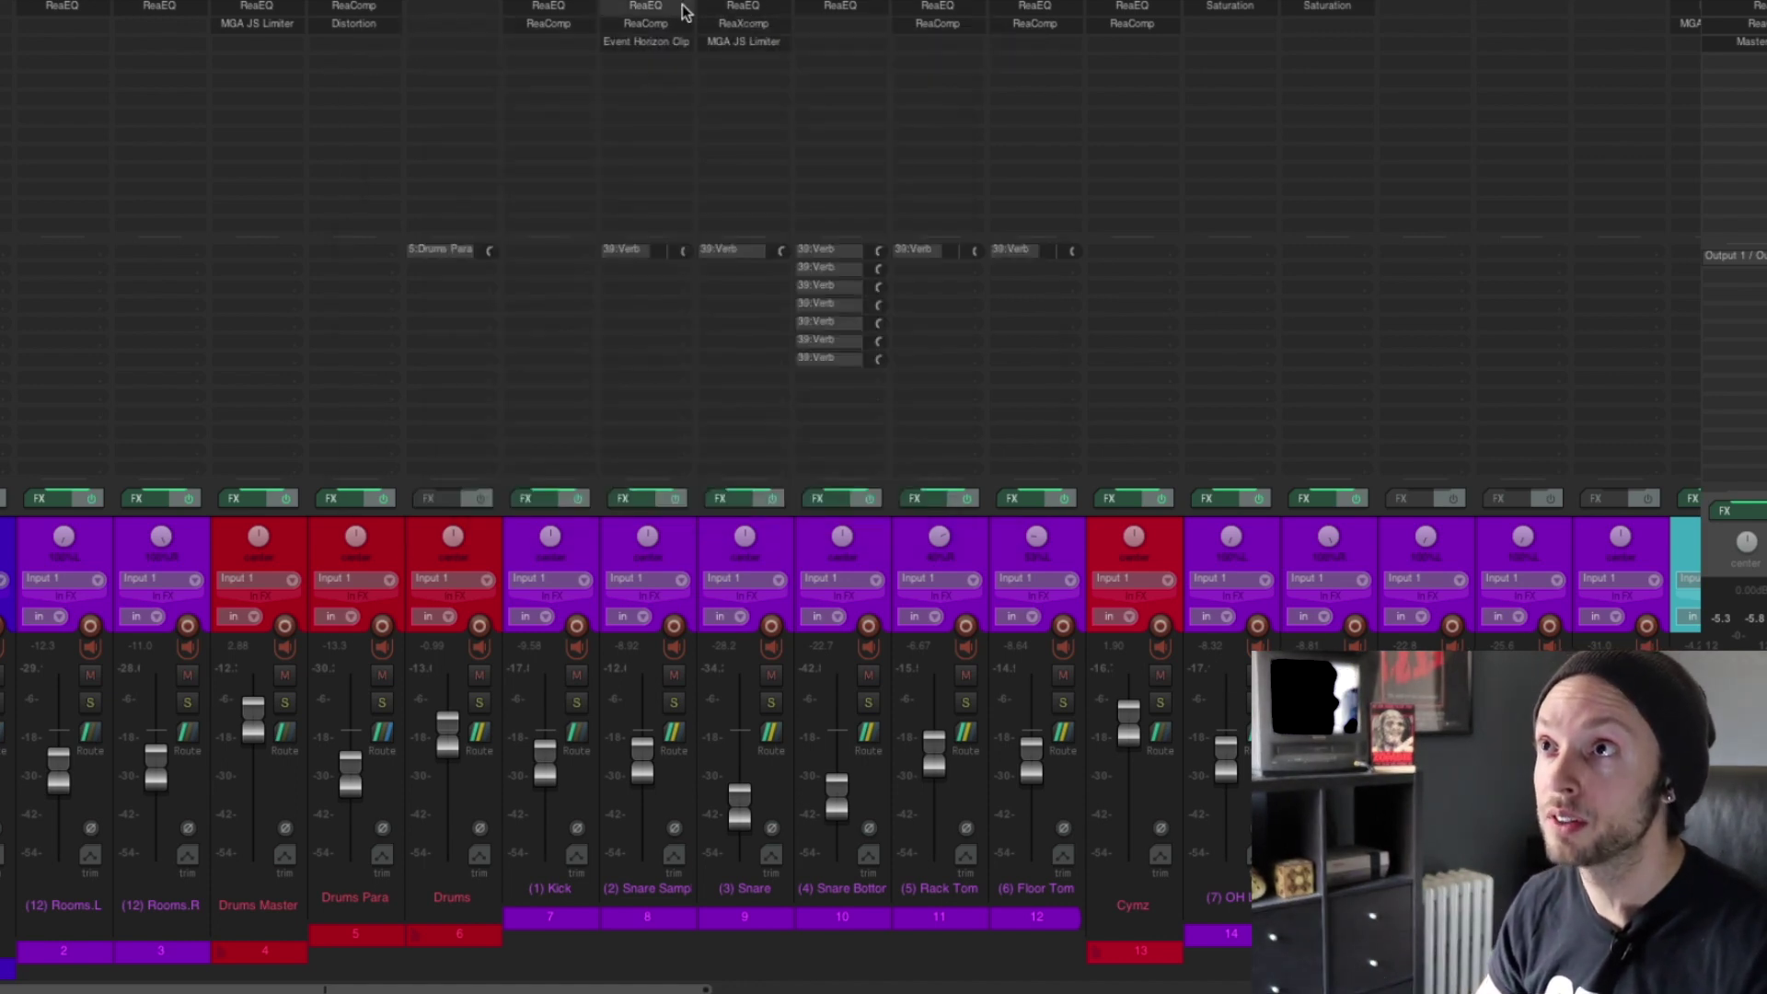
pyautogui.click(634, 6)
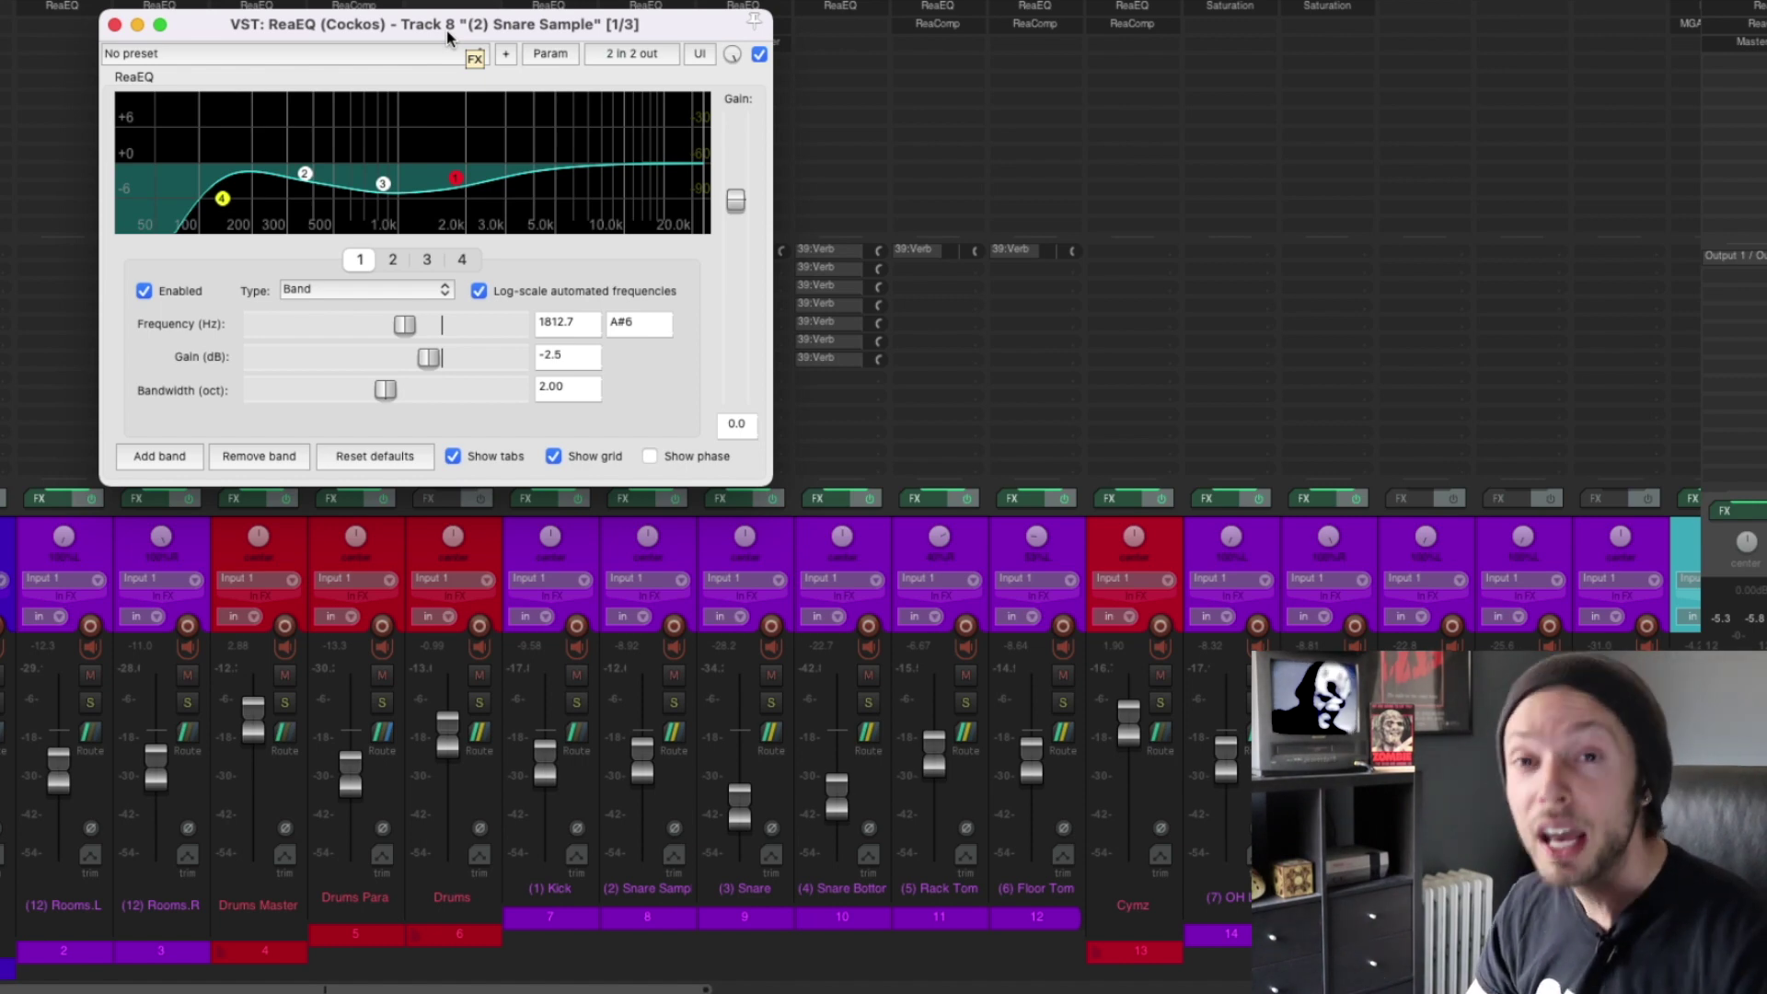
pyautogui.click(116, 24)
pyautogui.hscroll(10, 1332, 374)
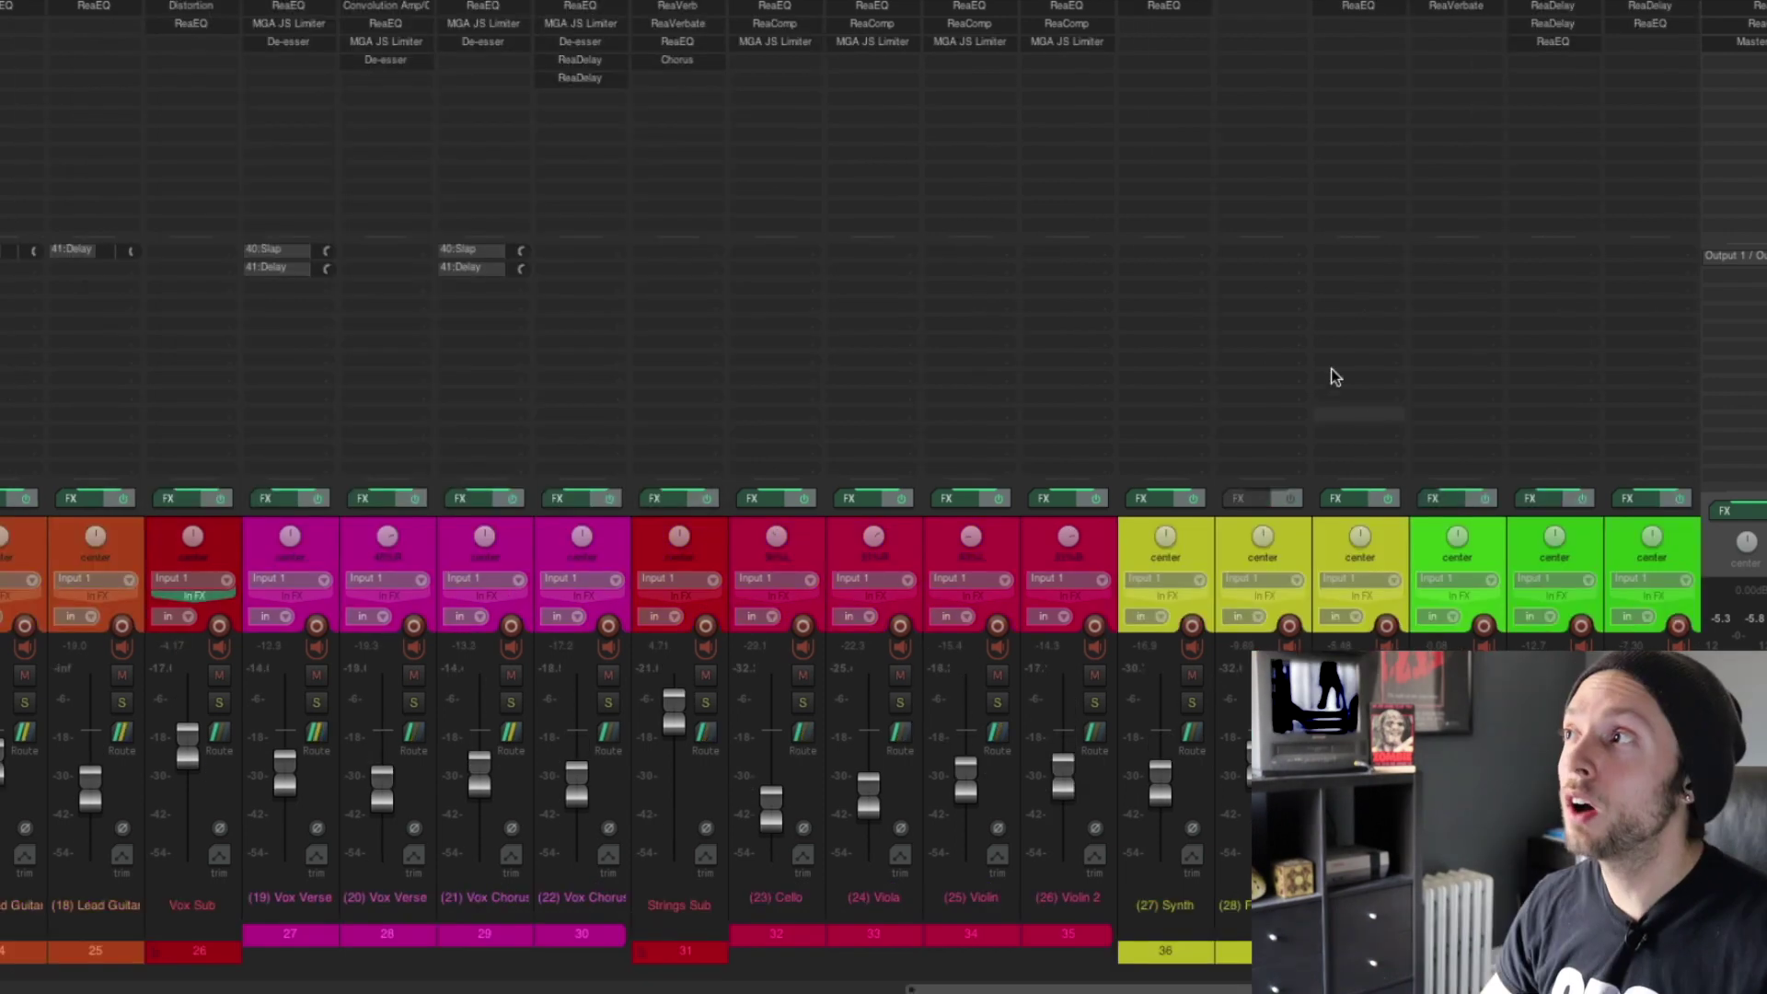
# Step: Open ReaComp on the Master FX chain and centre its window on screen
pyautogui.click(1760, 24)
pyautogui.moveTo(1601, 9); pyautogui.dragTo(677, 206)
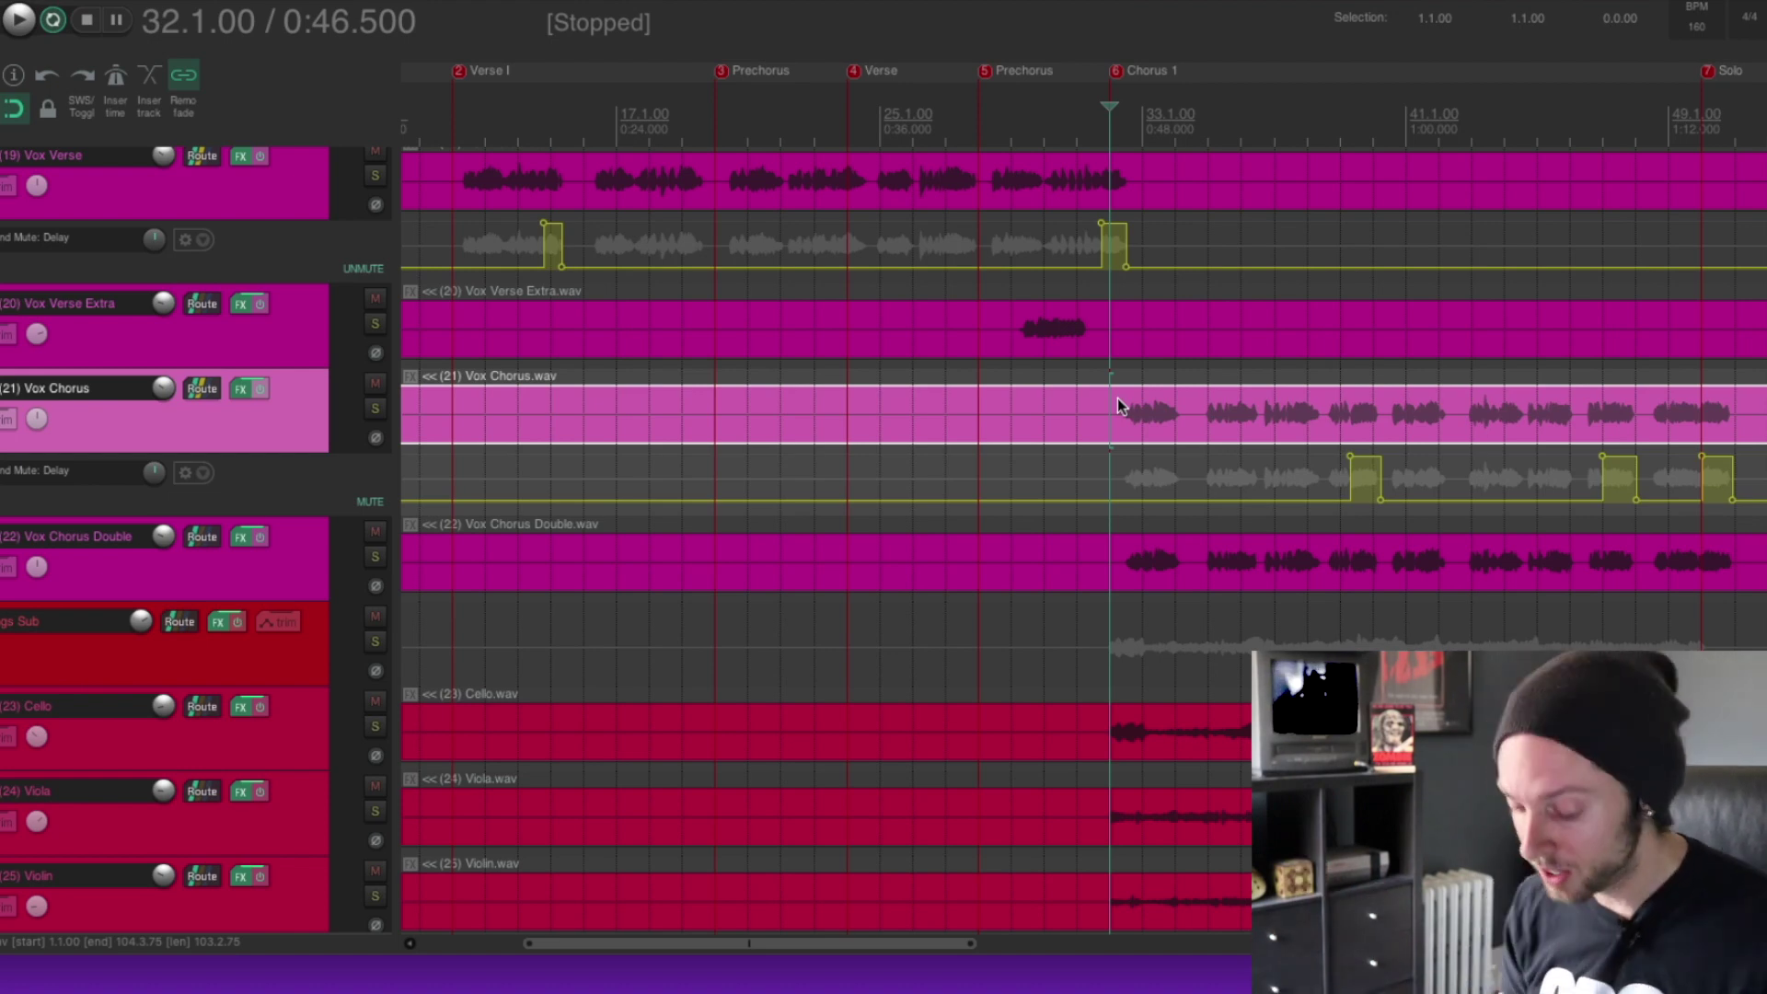
# Step: Solo tracks 15 and 16, Guitar Left and Guitar Right, and play them back
pyautogui.hotkey('ctrl', 'm')
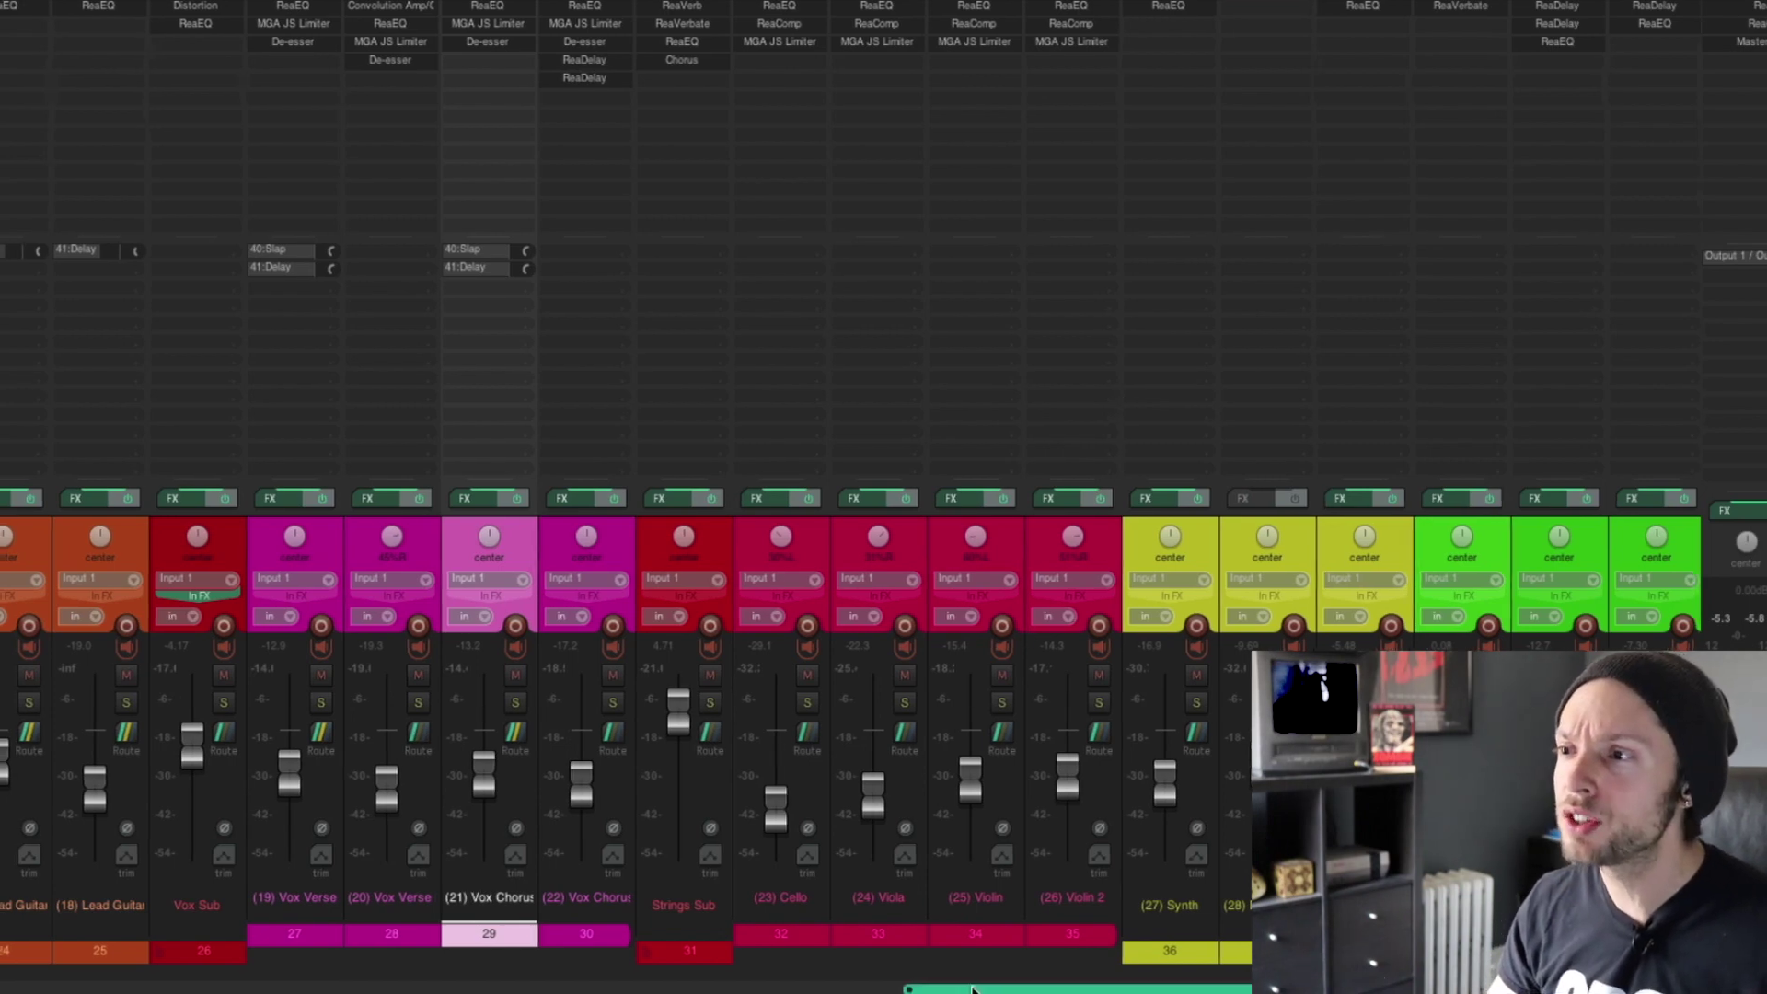
pyautogui.moveTo(1003, 988); pyautogui.dragTo(579, 989)
pyautogui.click(722, 702)
pyautogui.click(819, 702)
pyautogui.press('space')
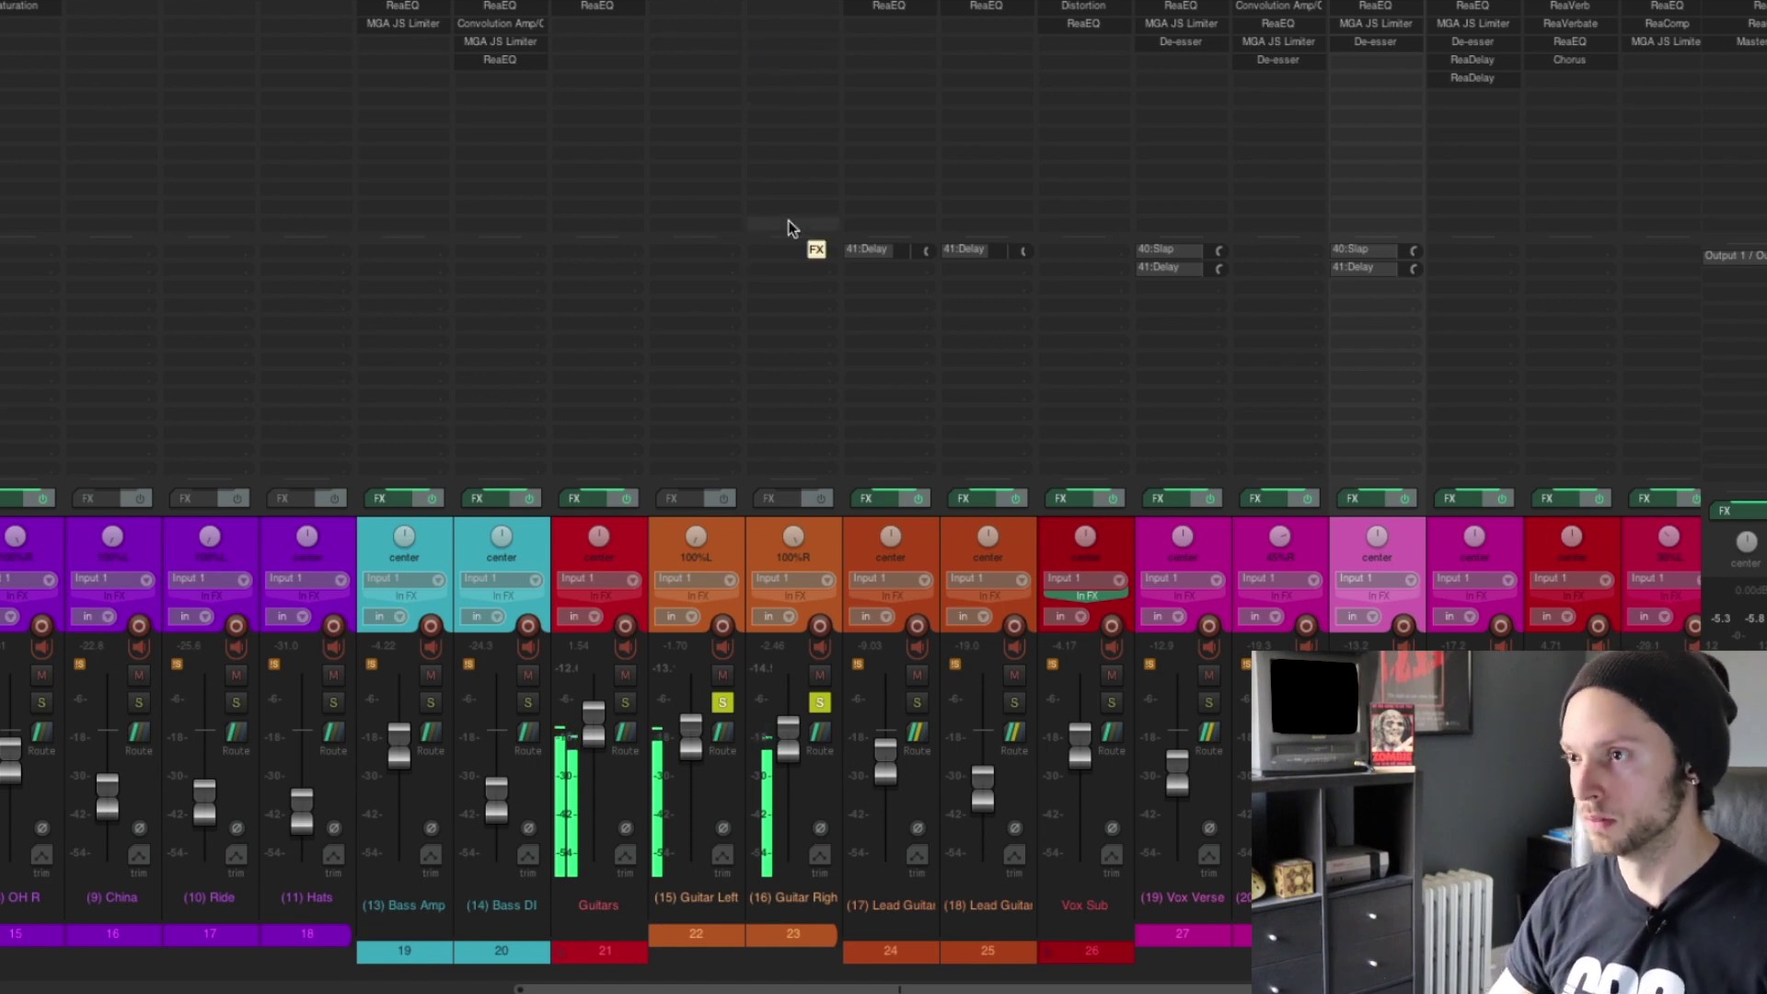
pyautogui.click(592, 4)
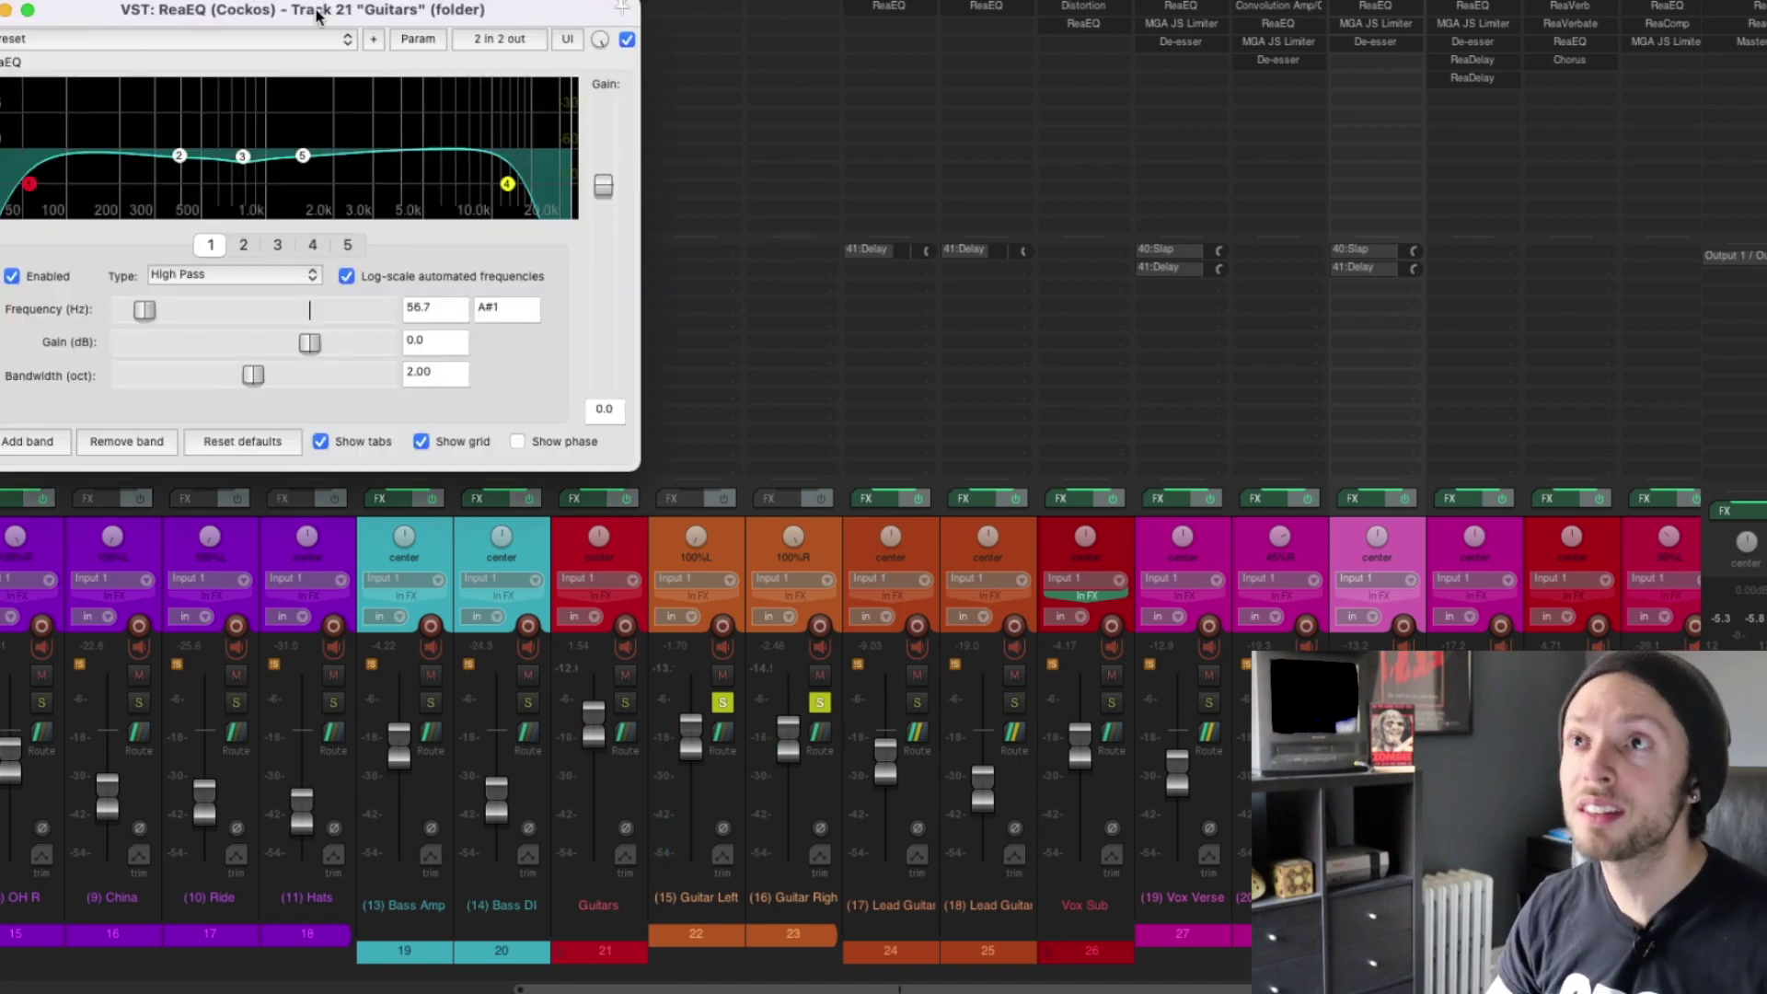
pyautogui.moveTo(315, 13); pyautogui.dragTo(764, 264)
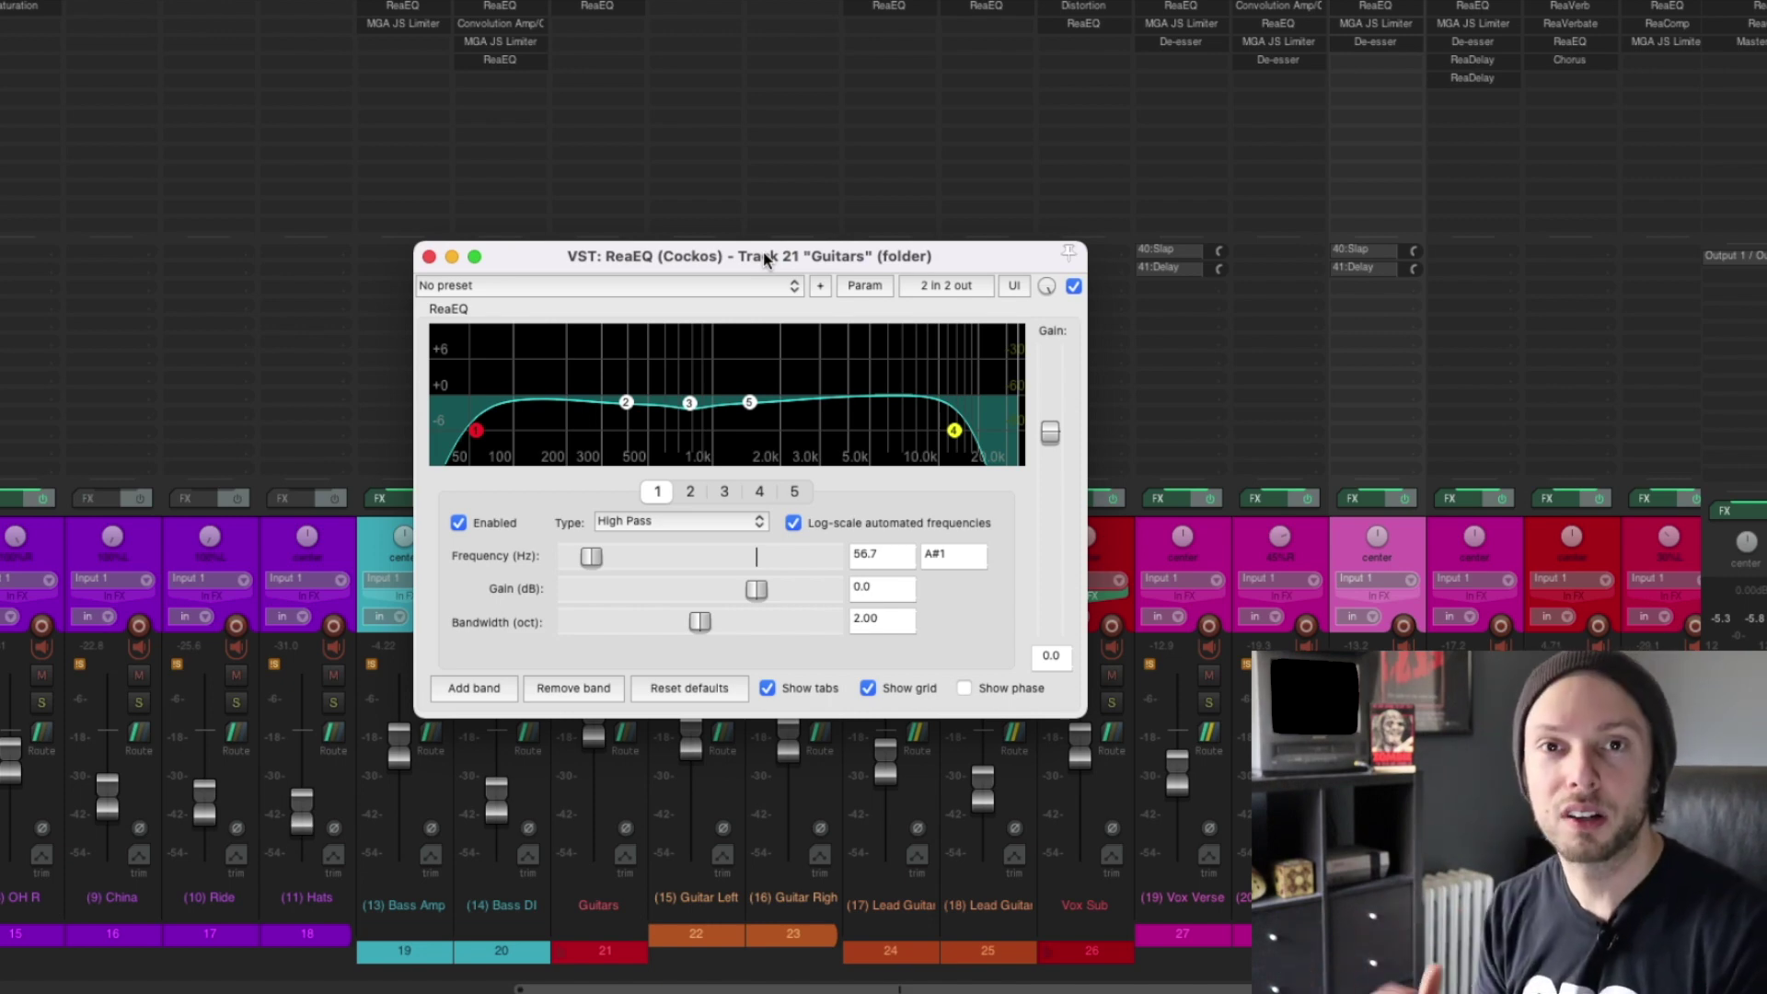
pyautogui.press('Escape')
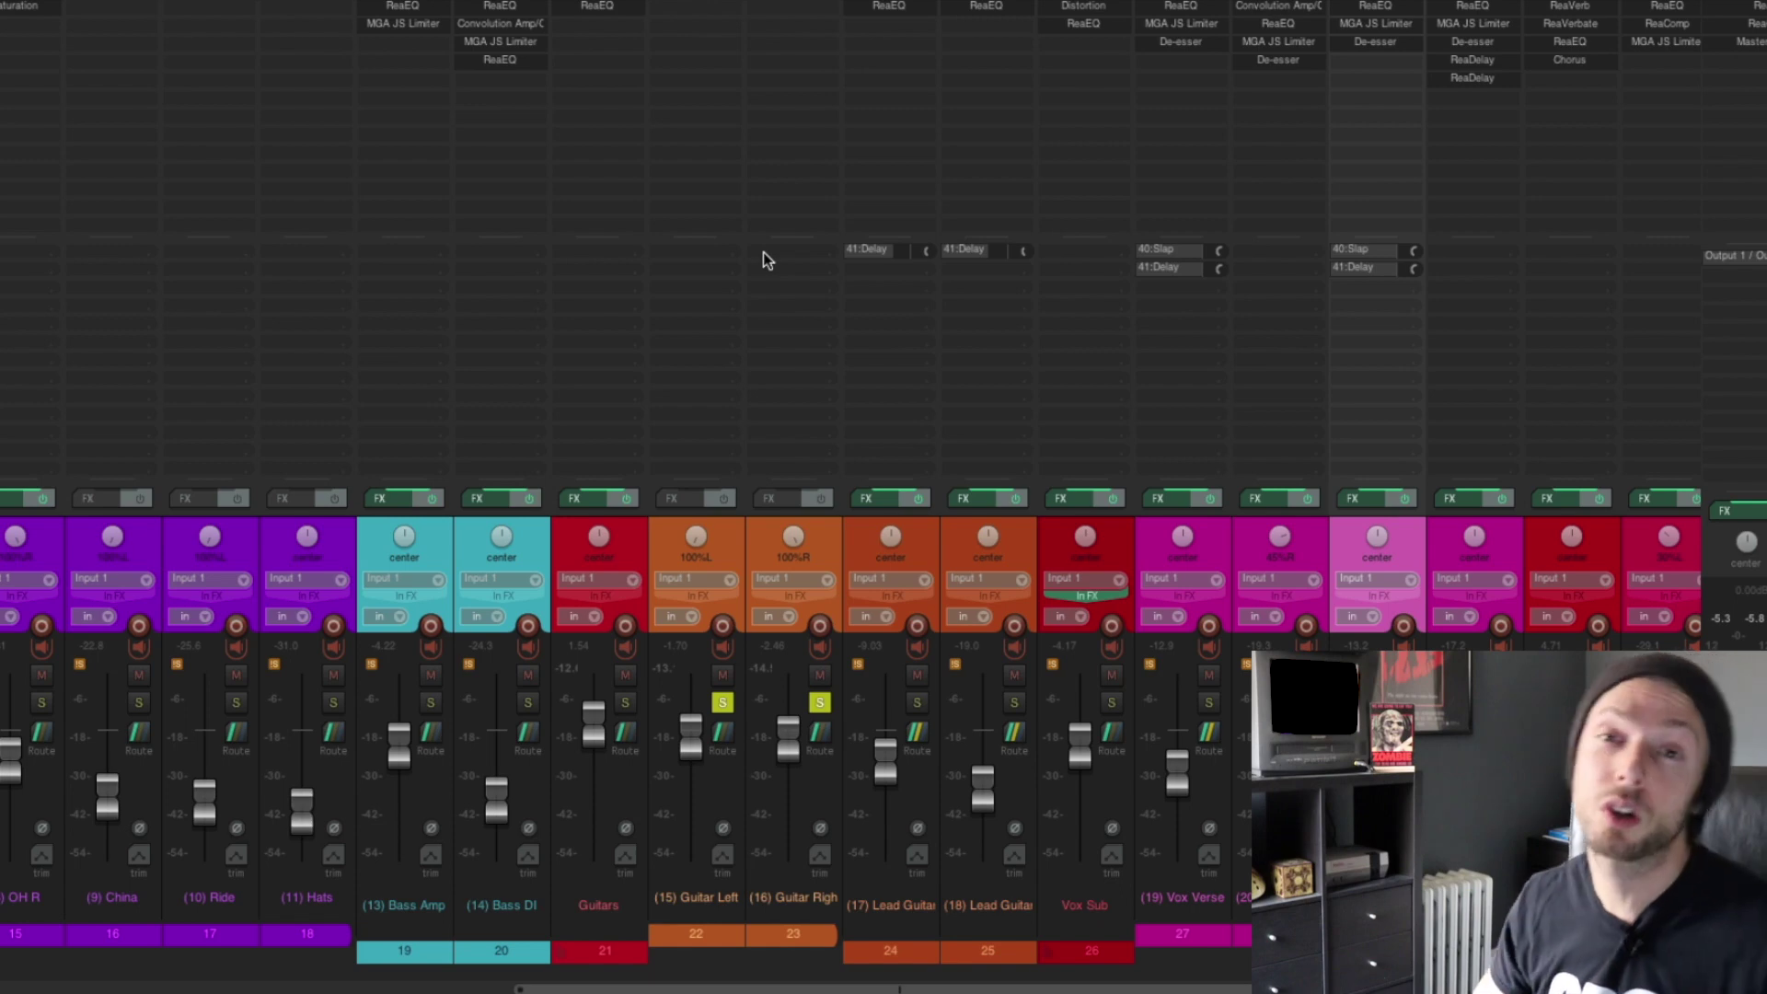
# Step: Select the drum tracks from Kick through Hats and solo them together
pyautogui.moveTo(644, 989); pyautogui.dragTo(452, 989)
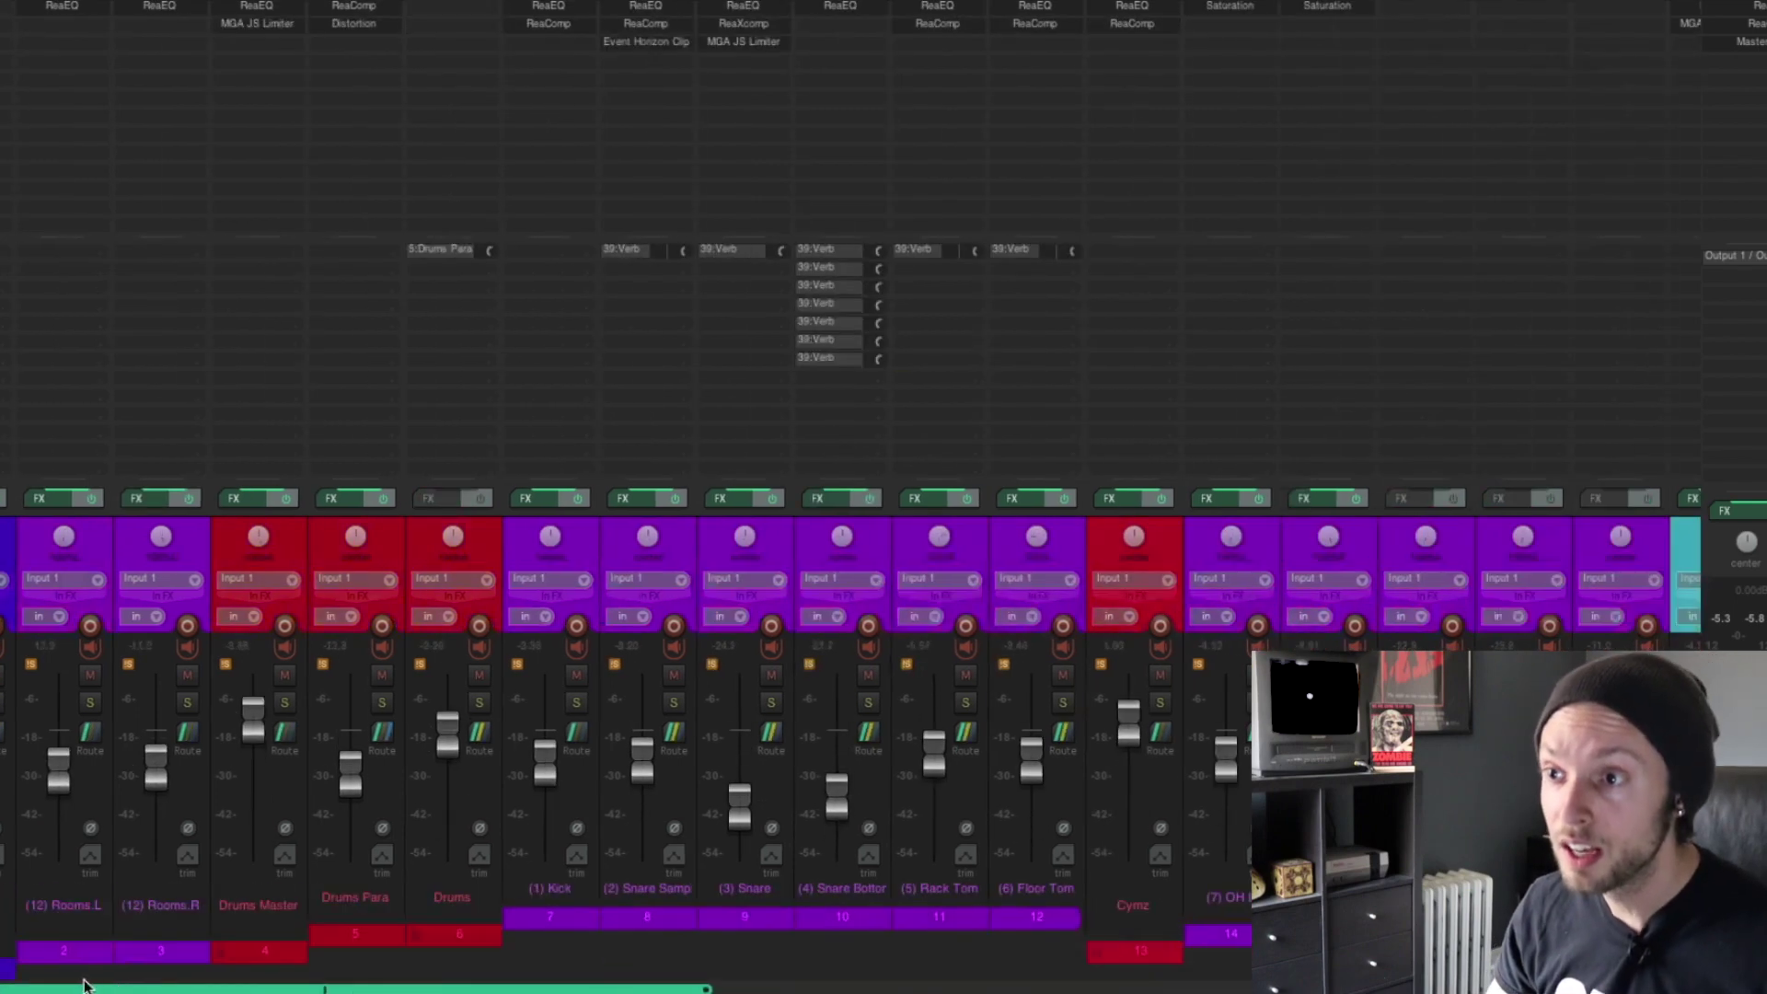
pyautogui.click(563, 893)
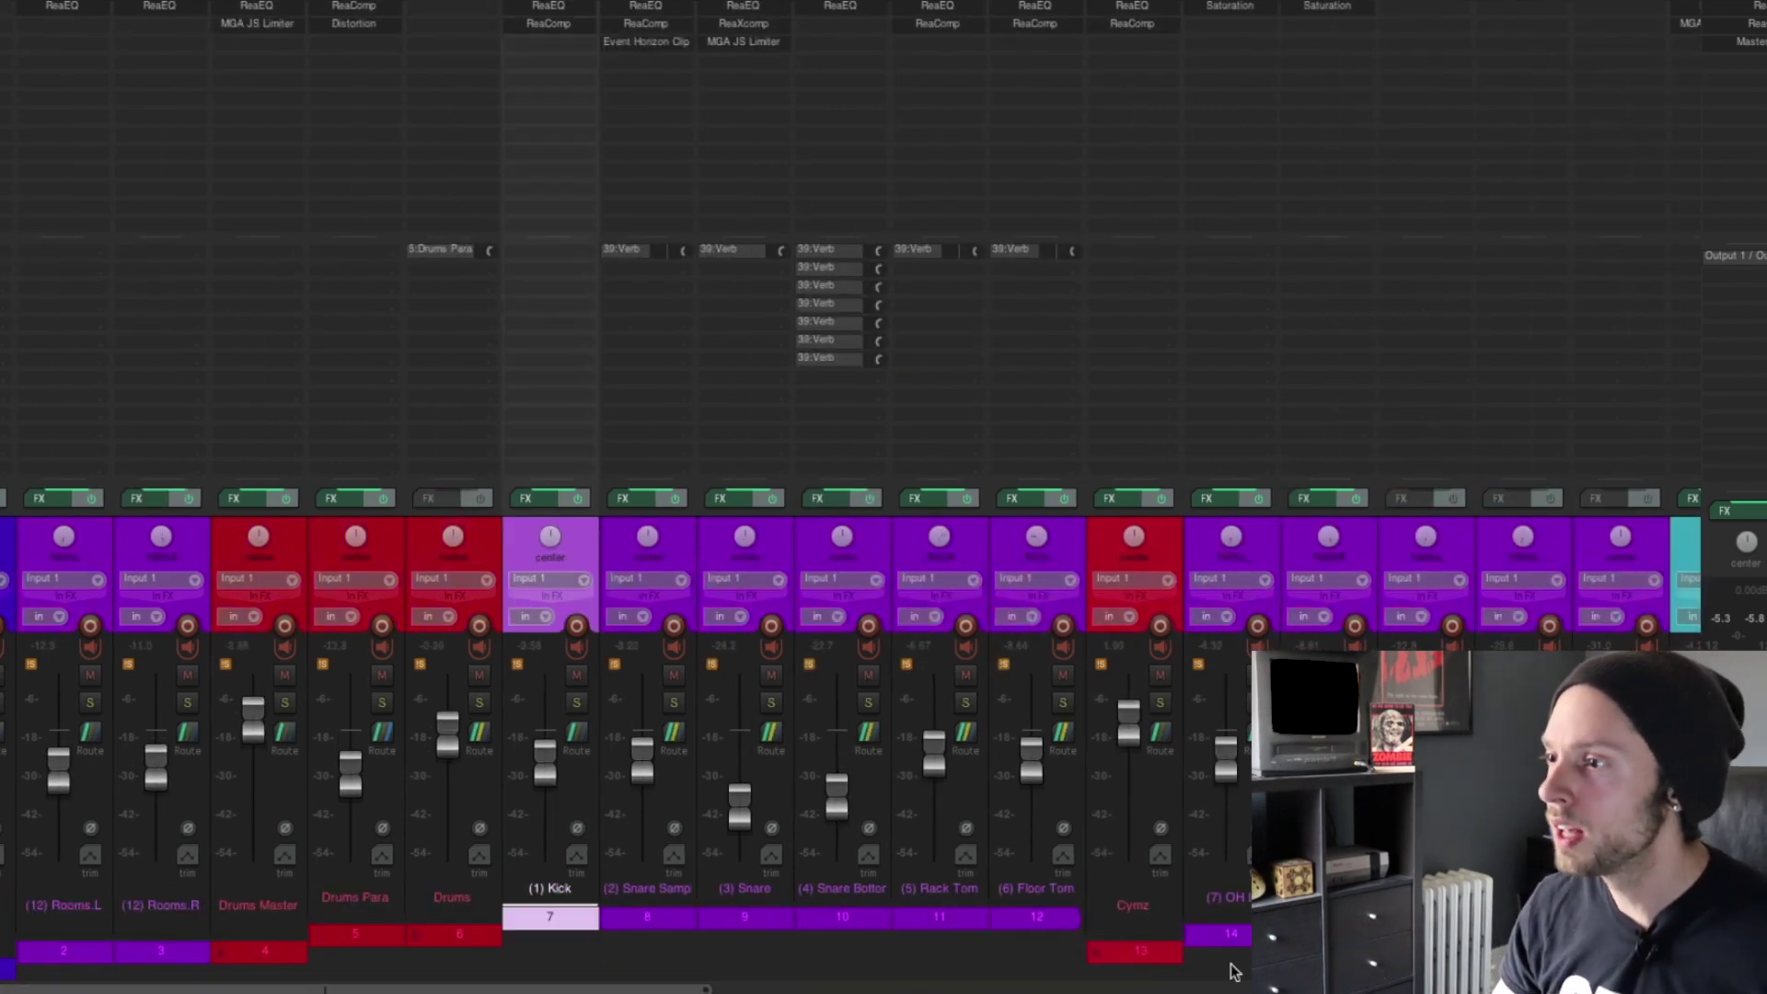
pyautogui.moveTo(631, 984); pyautogui.dragTo(844, 985)
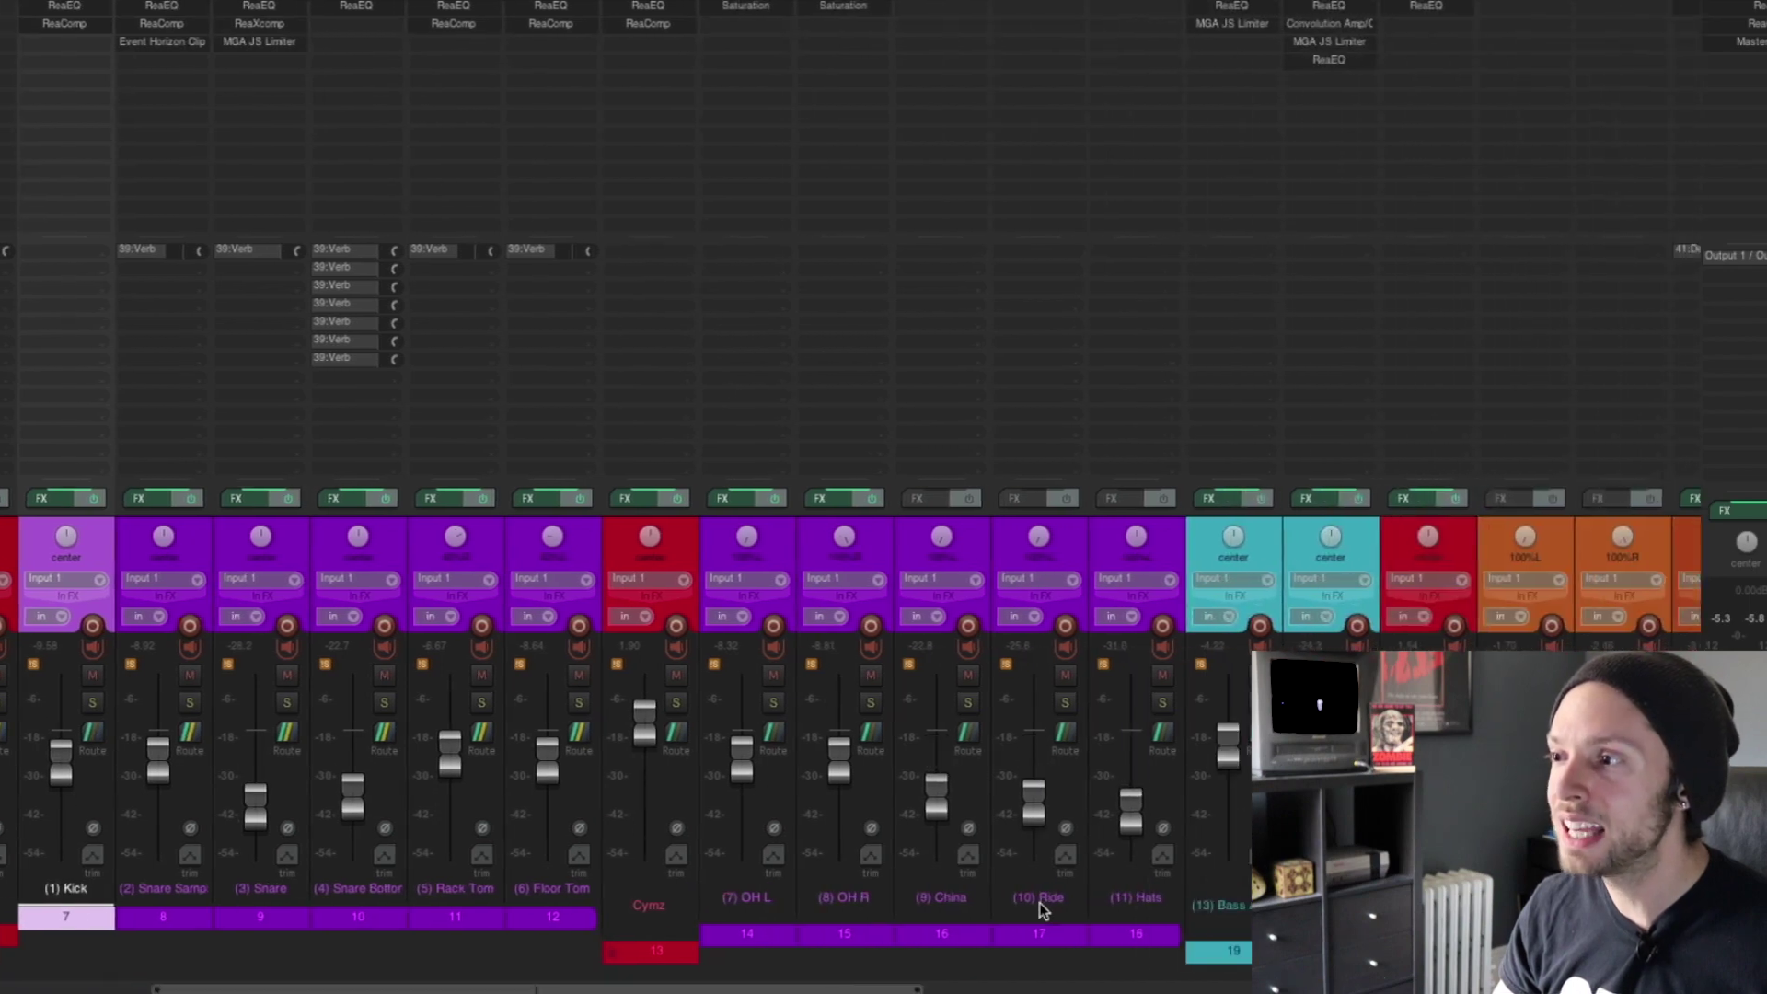
pyautogui.keyDown('shift'); pyautogui.click(1132, 906); pyautogui.keyUp('shift')
pyautogui.click(1162, 703)
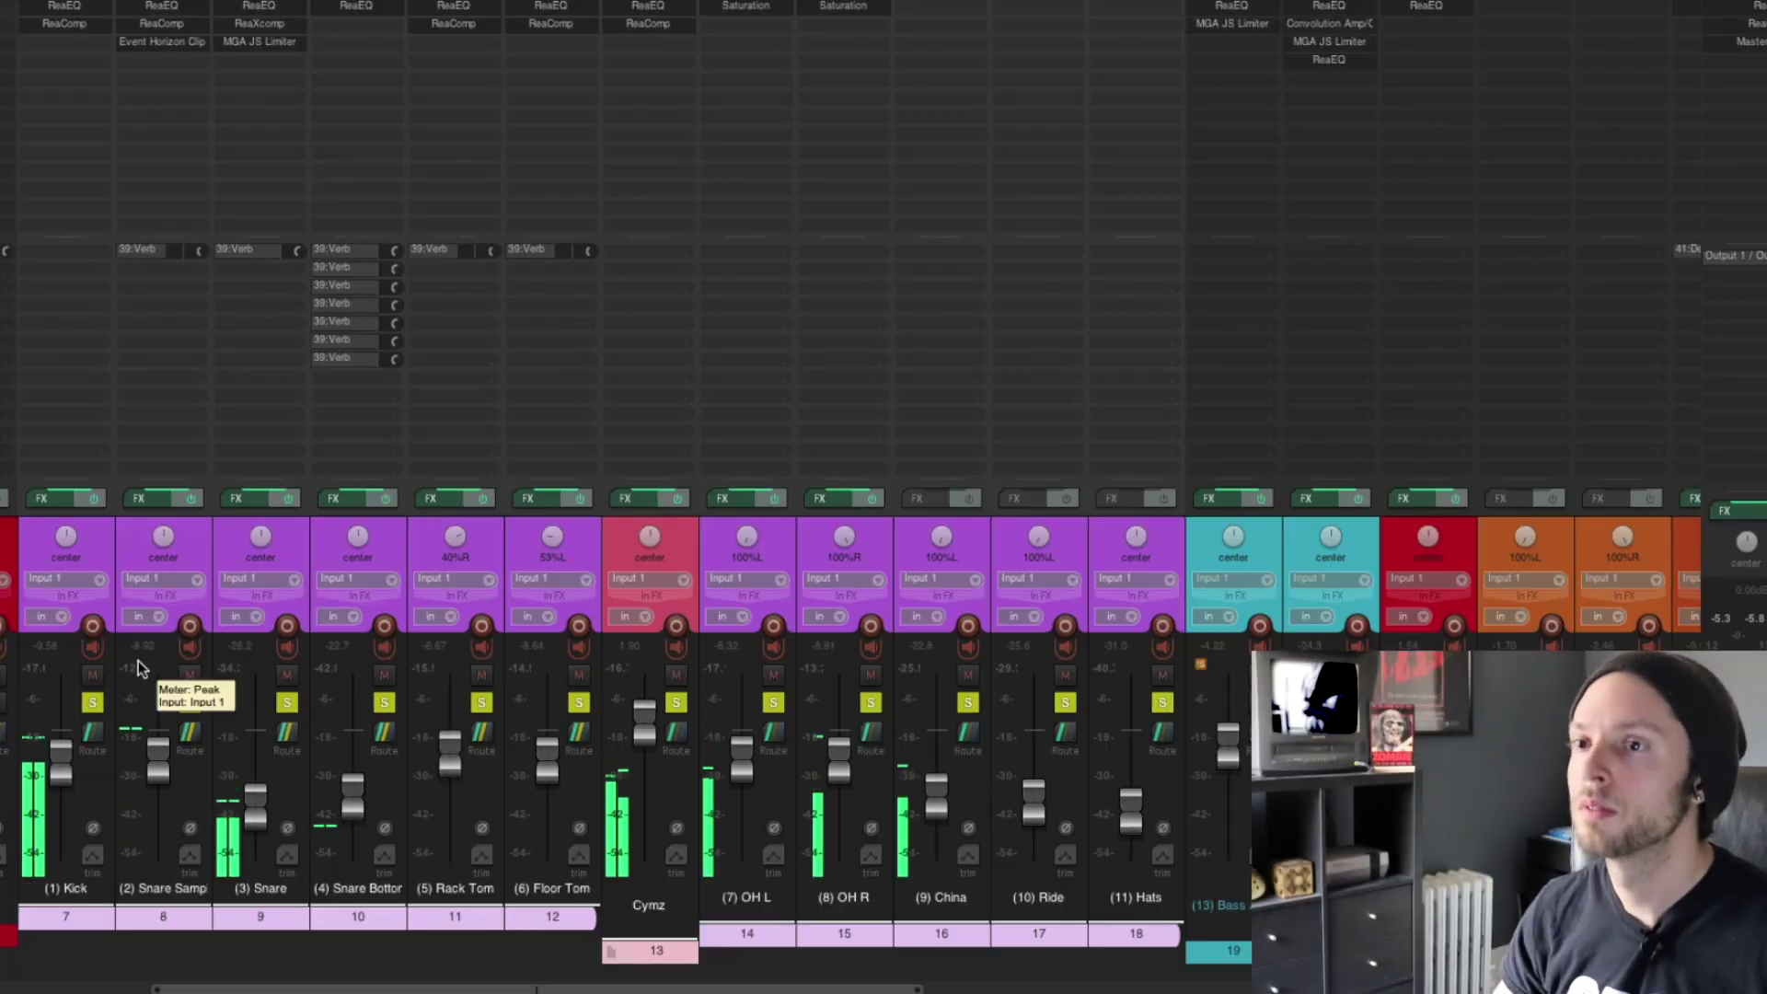
# Step: Clear the drum solos and switch back to the arrange view
pyautogui.moveTo(202, 989); pyautogui.dragTo(9, 990)
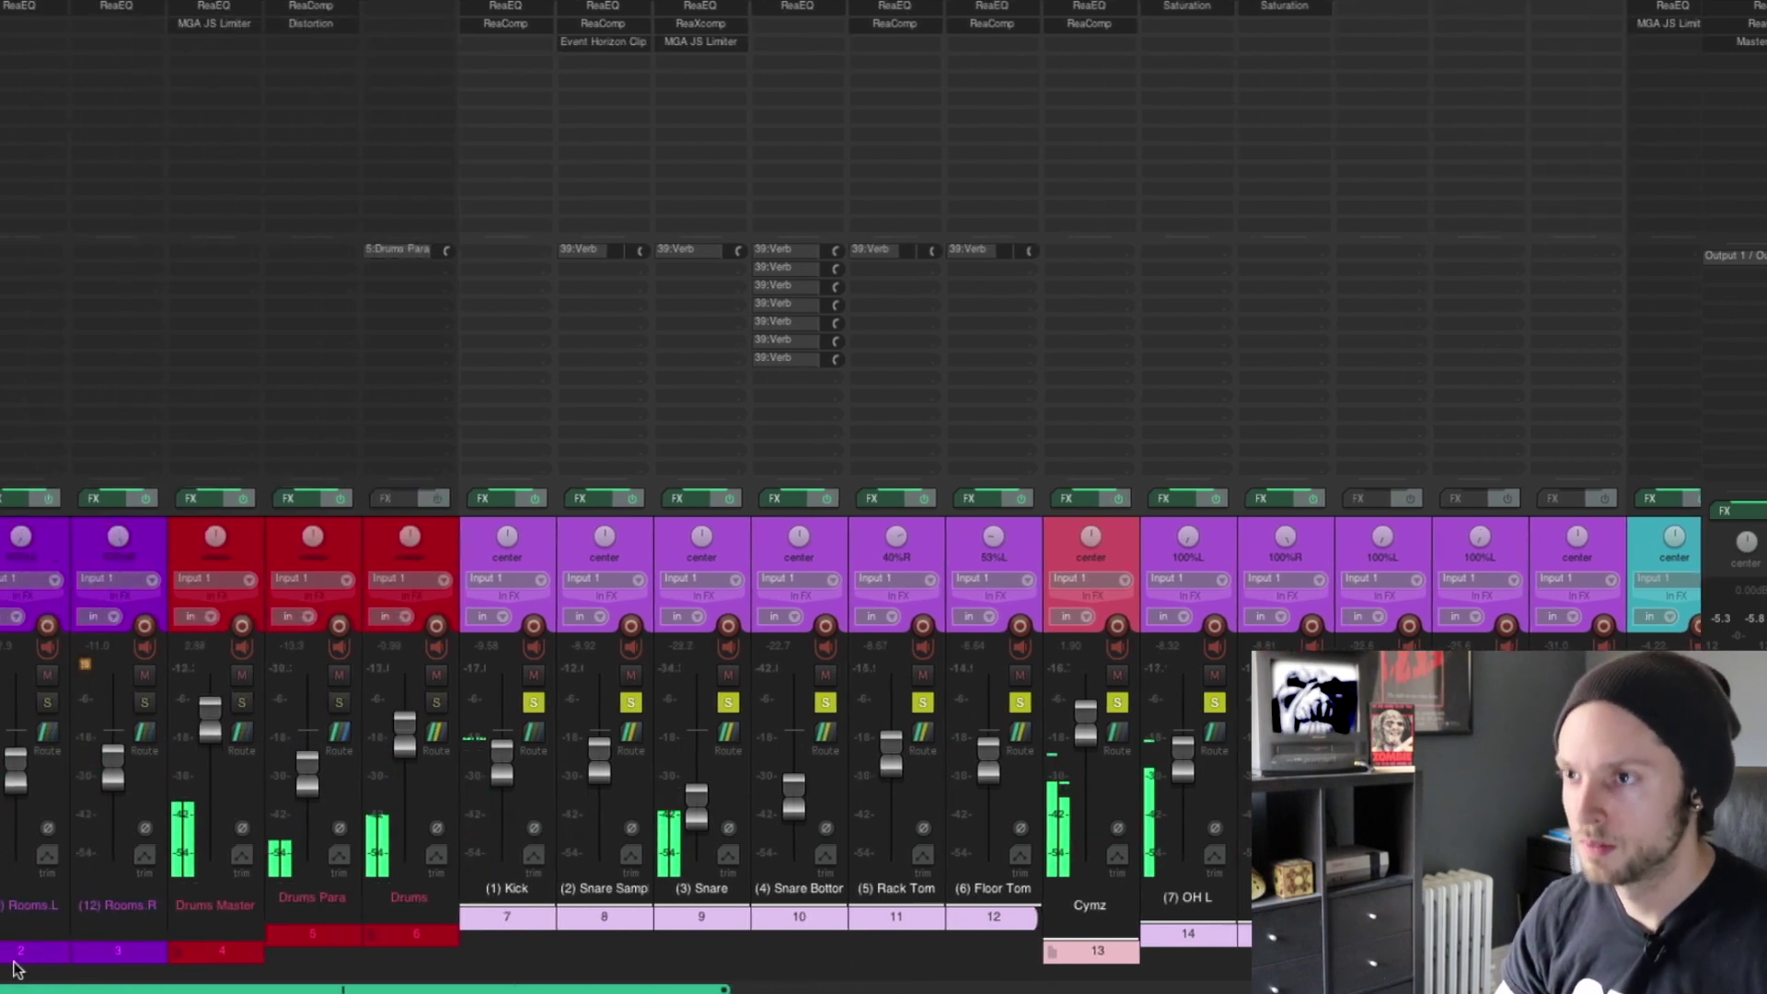
pyautogui.click(534, 702)
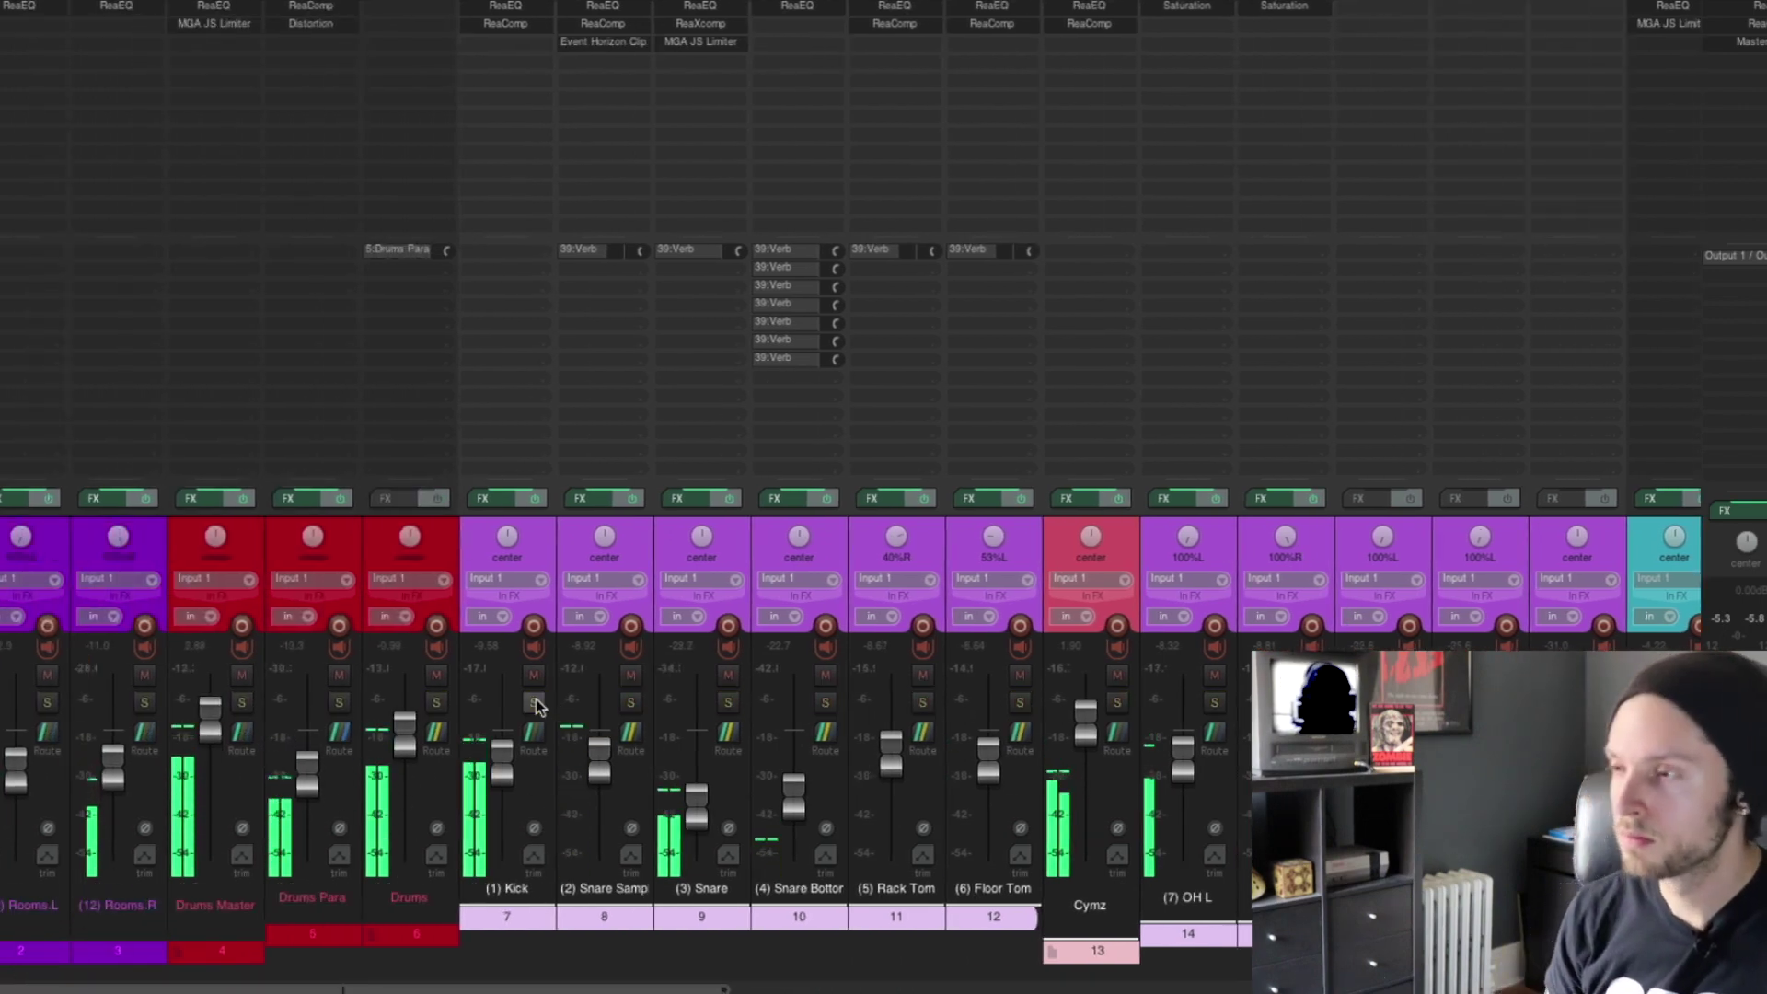
pyautogui.hotkey('ctrl', 'm')
# Step: Bring the drum tracks into view and stop playback, resetting to 1.1.00 / 0:00.000
pyautogui.scroll(-5, 826, 427)
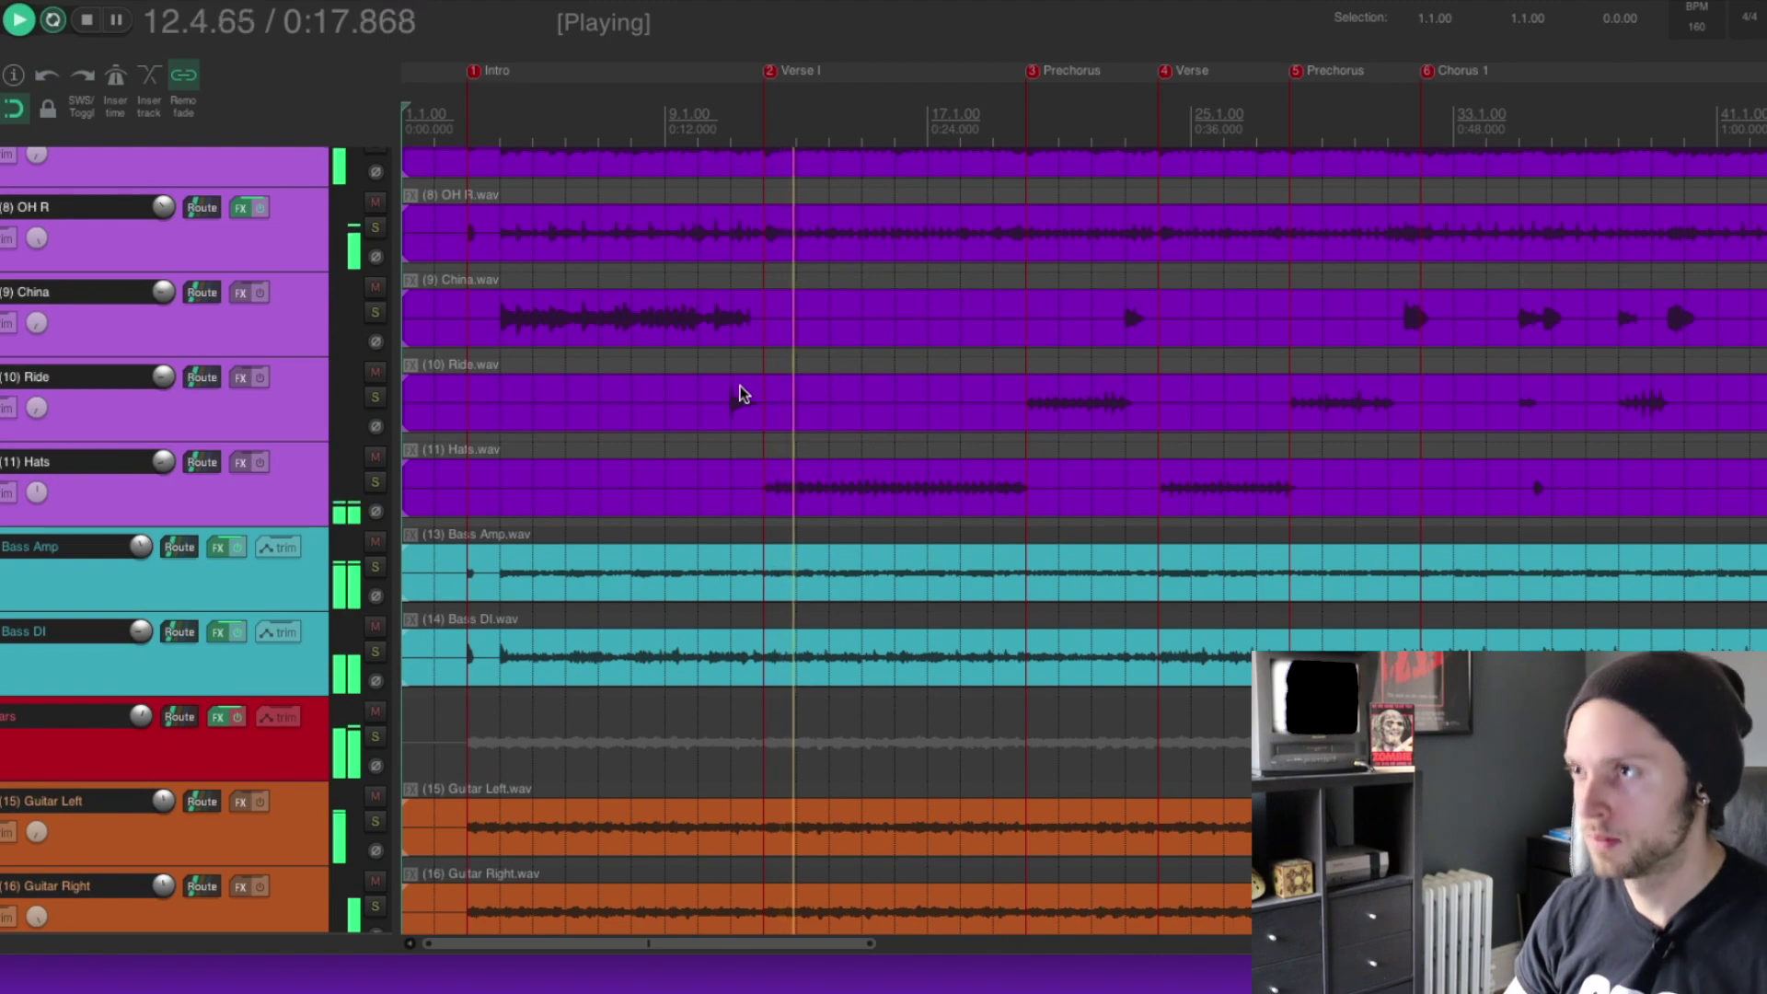
pyautogui.scroll(1, 786, 322)
pyautogui.scroll(3, 786, 331)
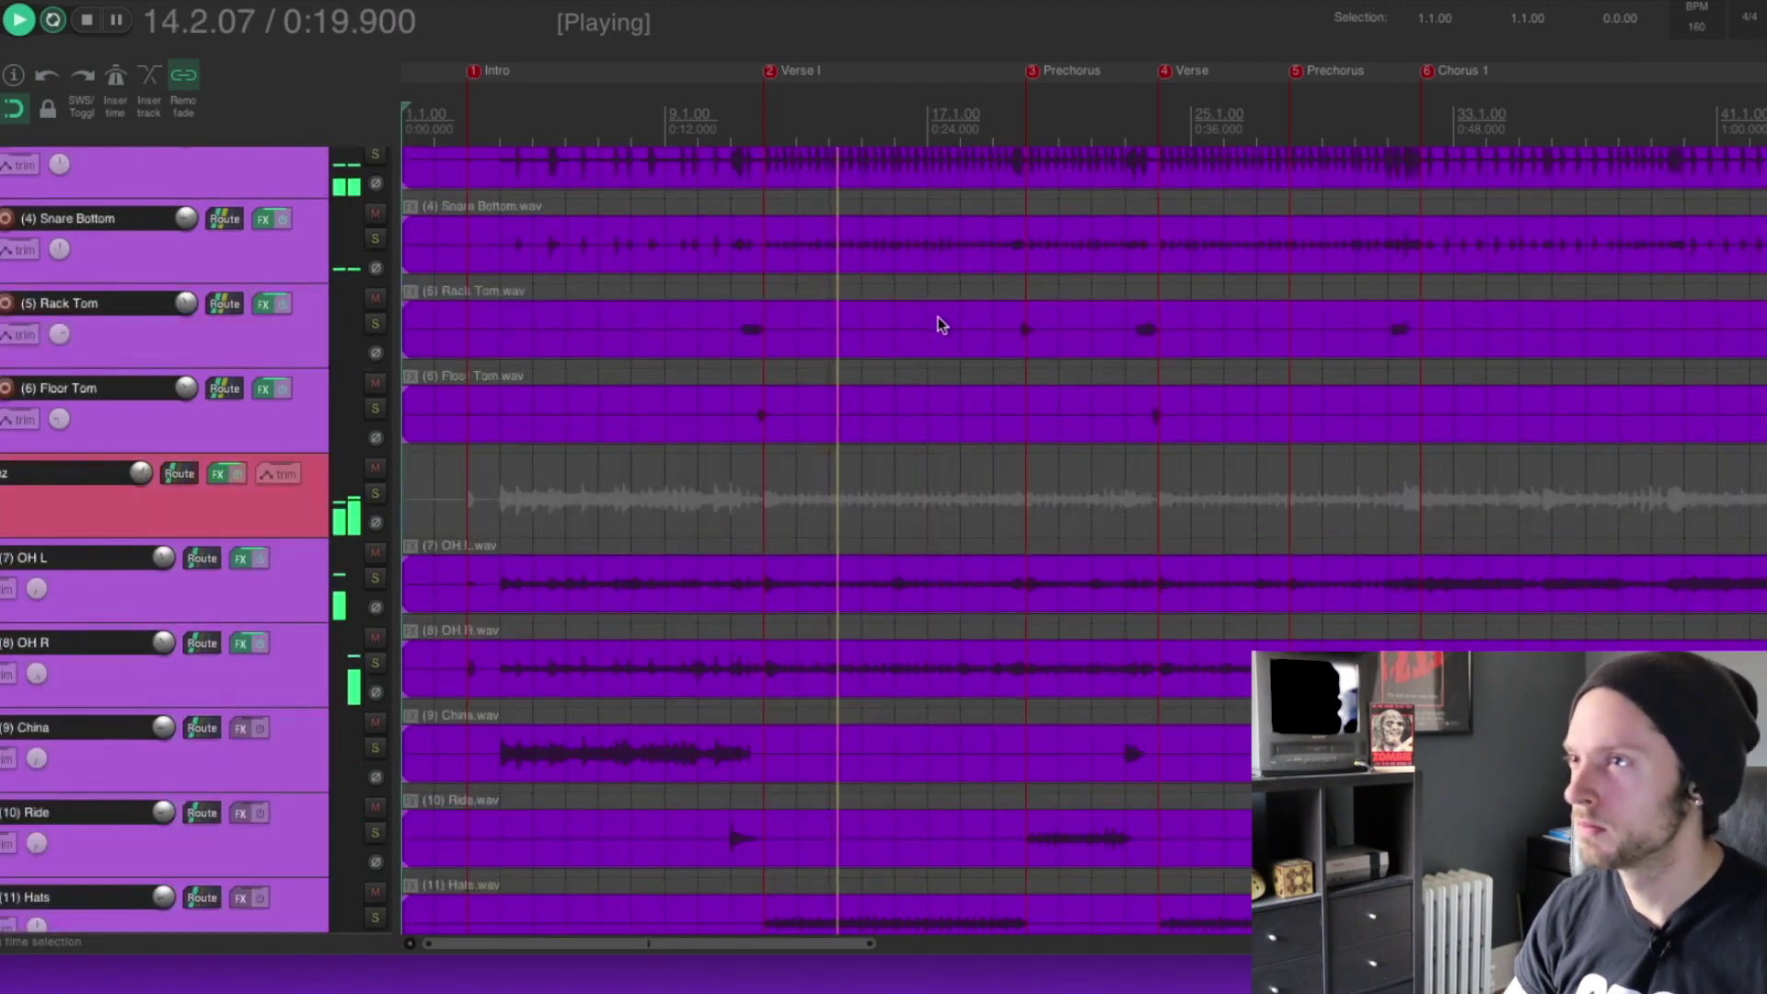
pyautogui.scroll(4, 915, 324)
pyautogui.press('space')
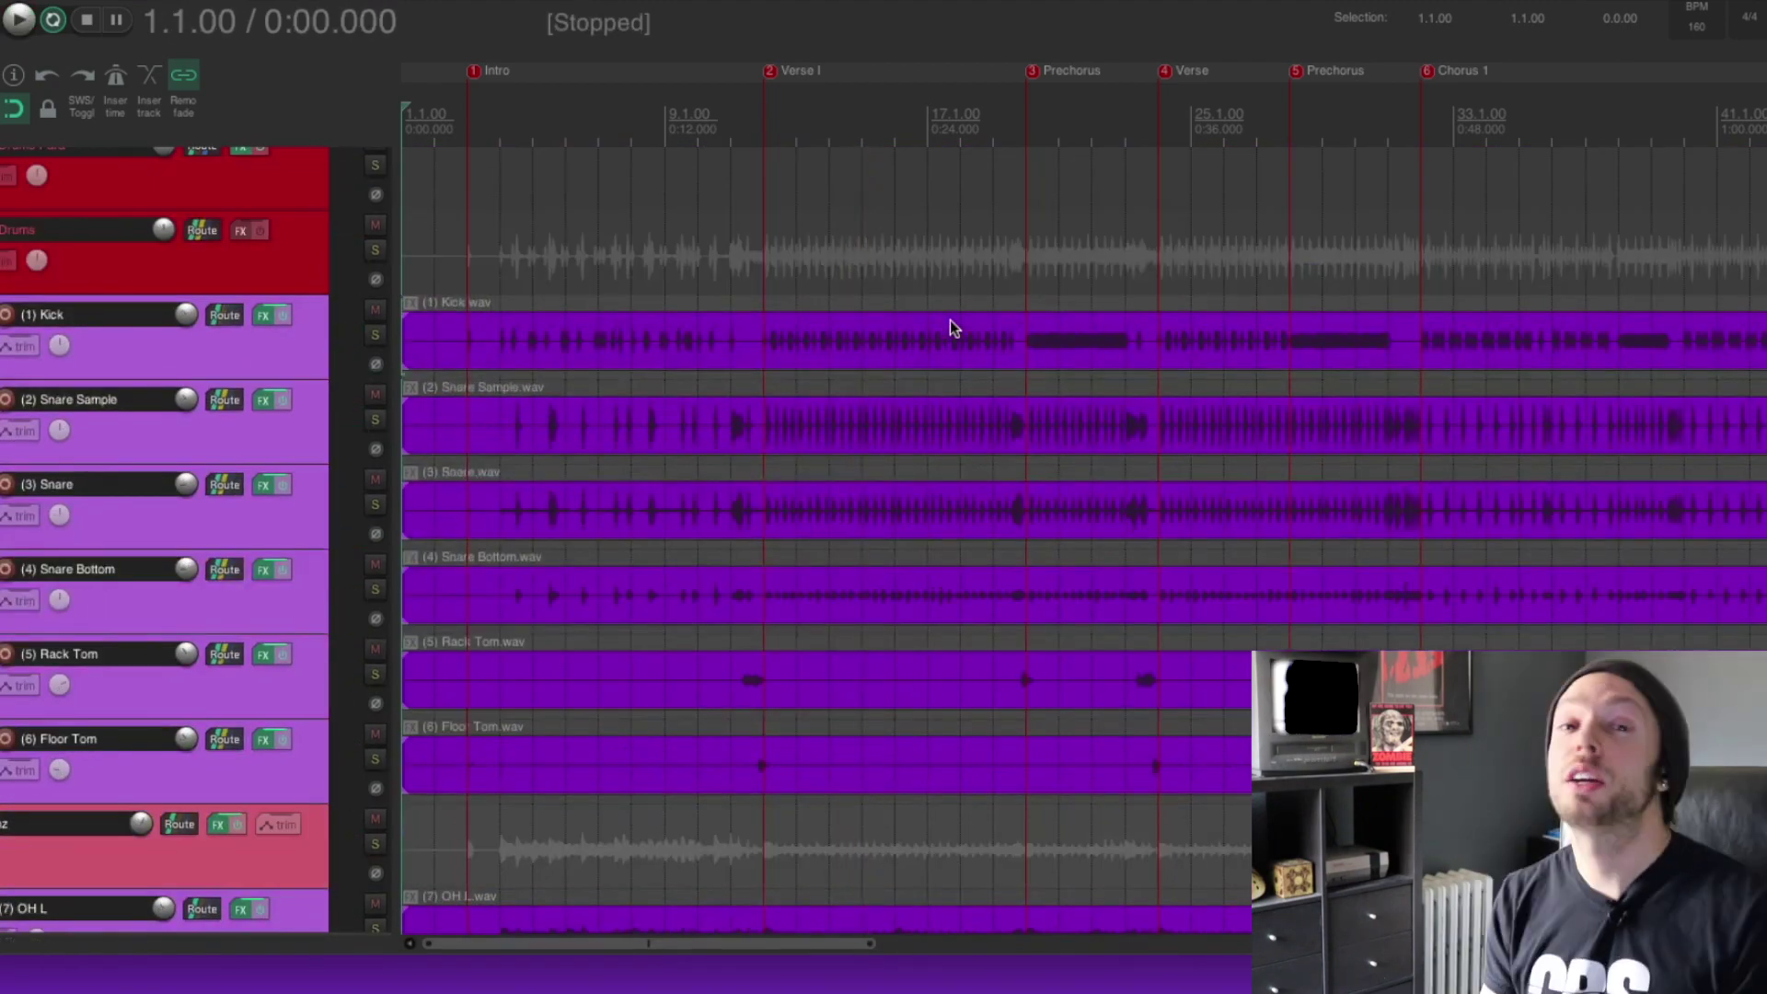